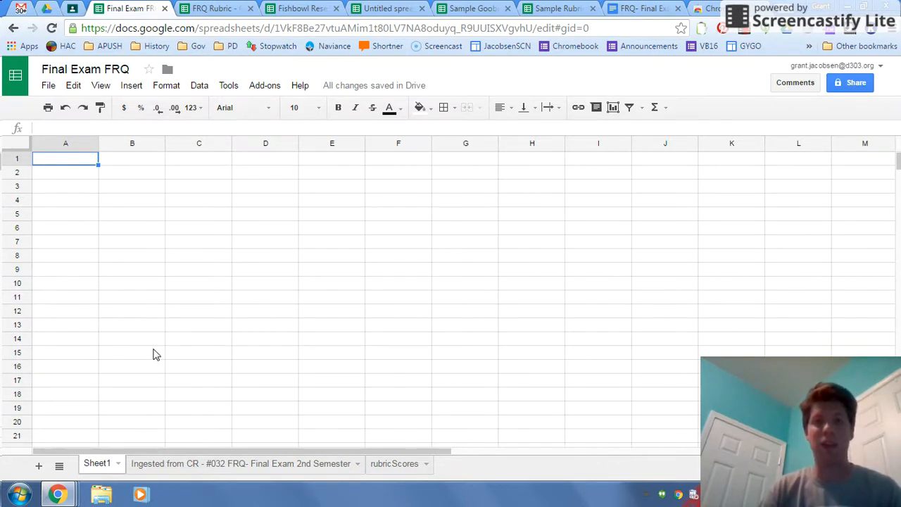
- Search the spreadsheet add-on store for "doctopus" and close the store after viewing the listings
{"action": "left_click", "coordinate": [273, 85]}
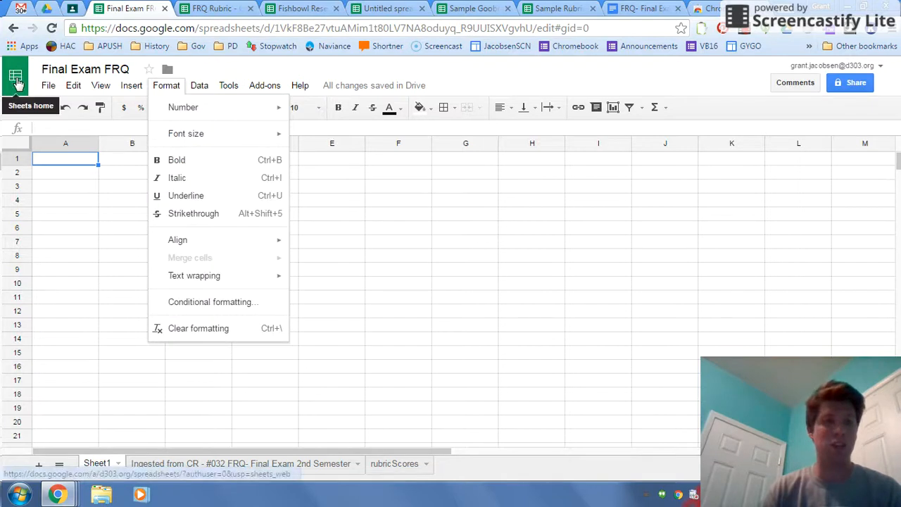
{"action": "left_click", "coordinate": [285, 156]}
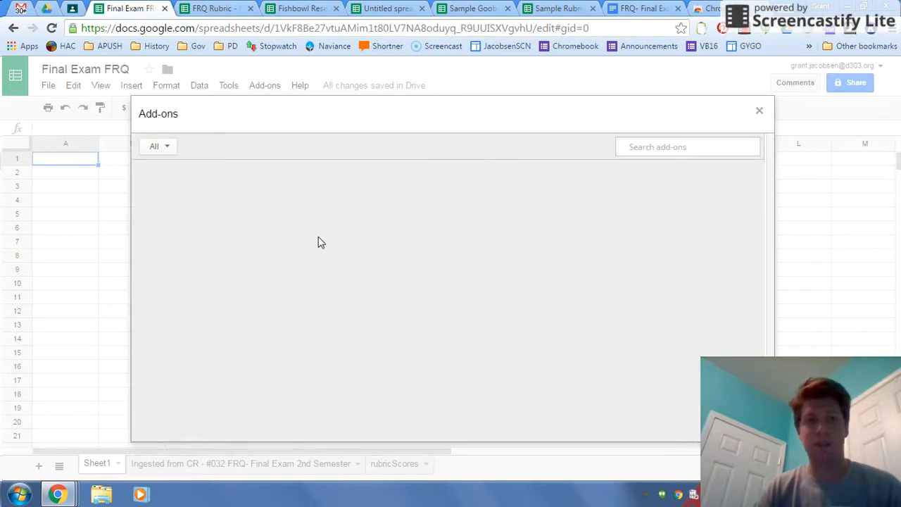
{"action": "left_click", "coordinate": [636, 145]}
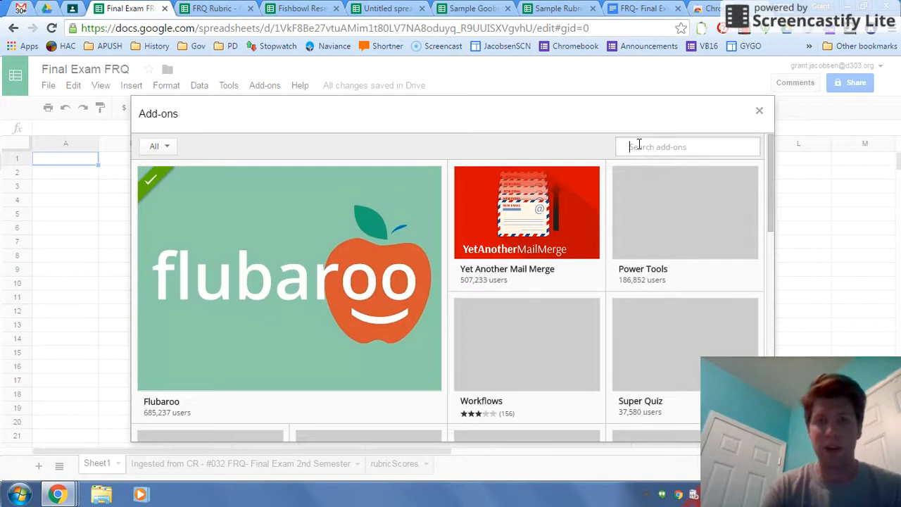
{"action": "type", "text": "doctopus"}
{"action": "key", "text": "Return"}
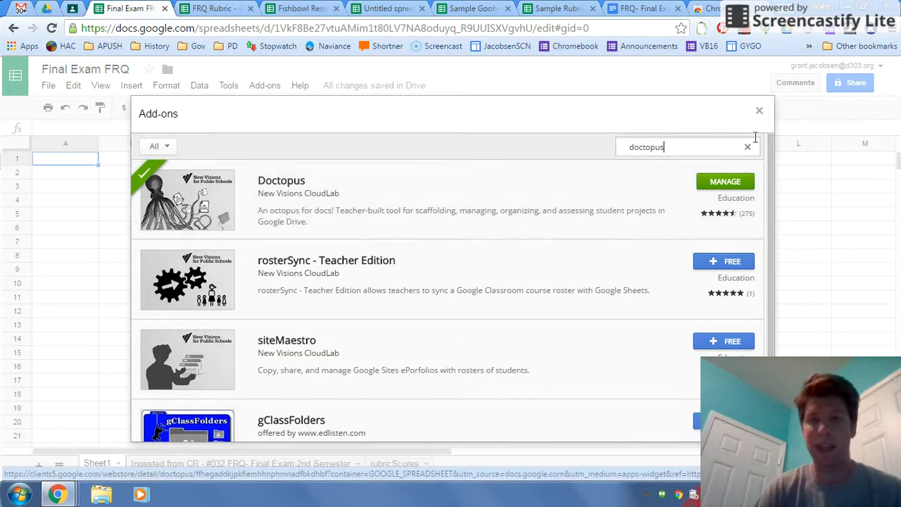
{"action": "left_click", "coordinate": [759, 114]}
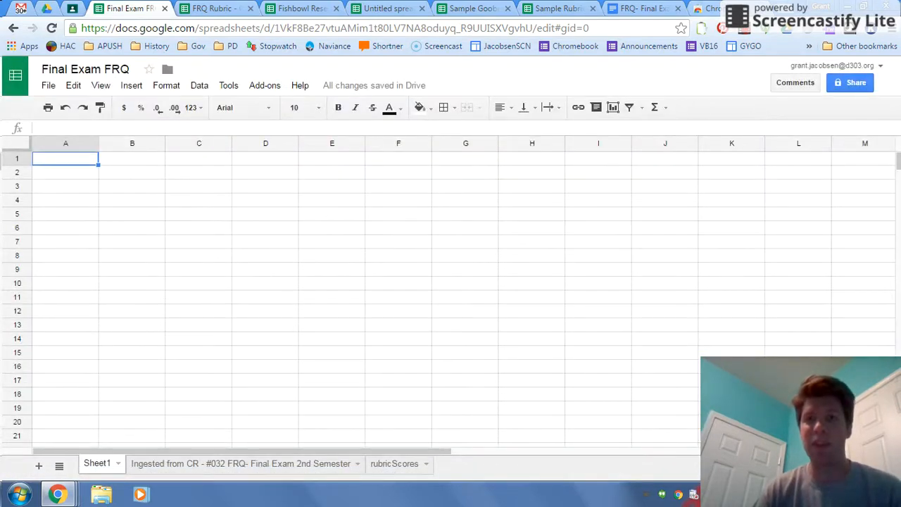
- Search the Chrome Web Store for "goobric"
{"action": "left_click", "coordinate": [718, 10]}
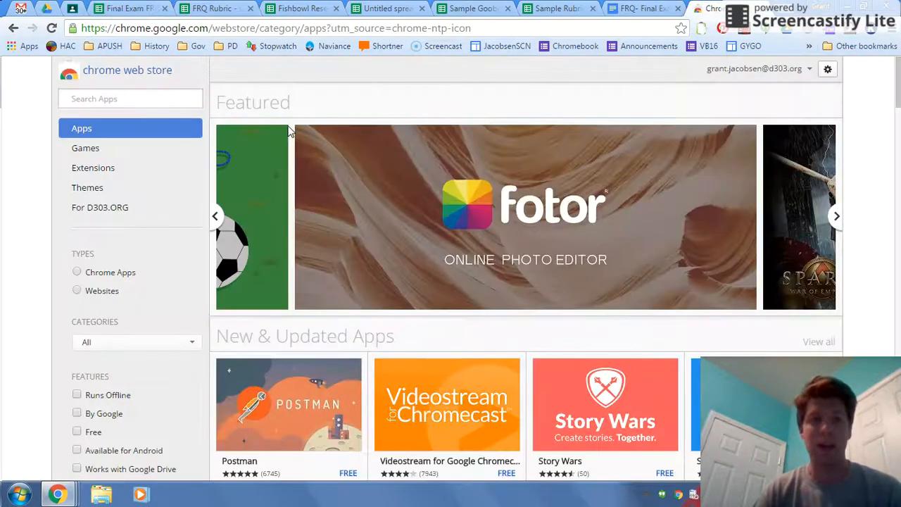
{"action": "left_click", "coordinate": [115, 99]}
{"action": "type", "text": "go"}
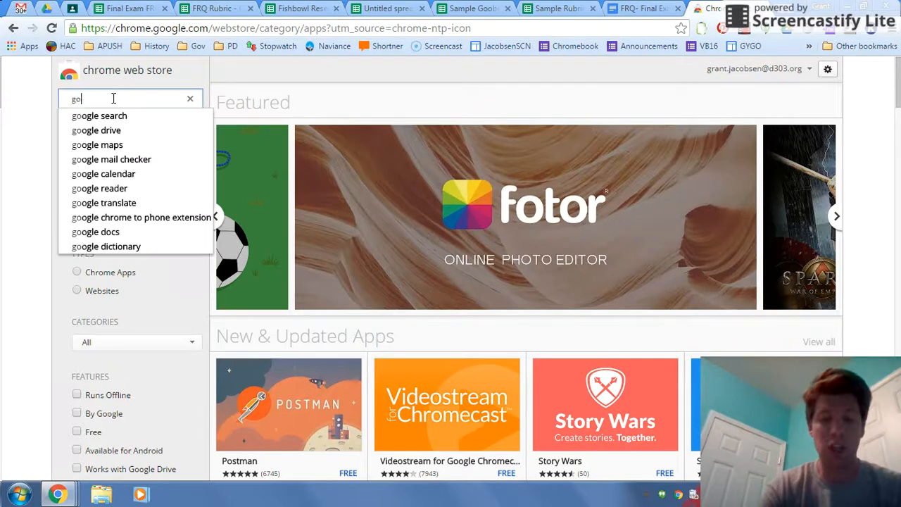
{"action": "type", "text": "obric"}
{"action": "key", "text": "Return"}
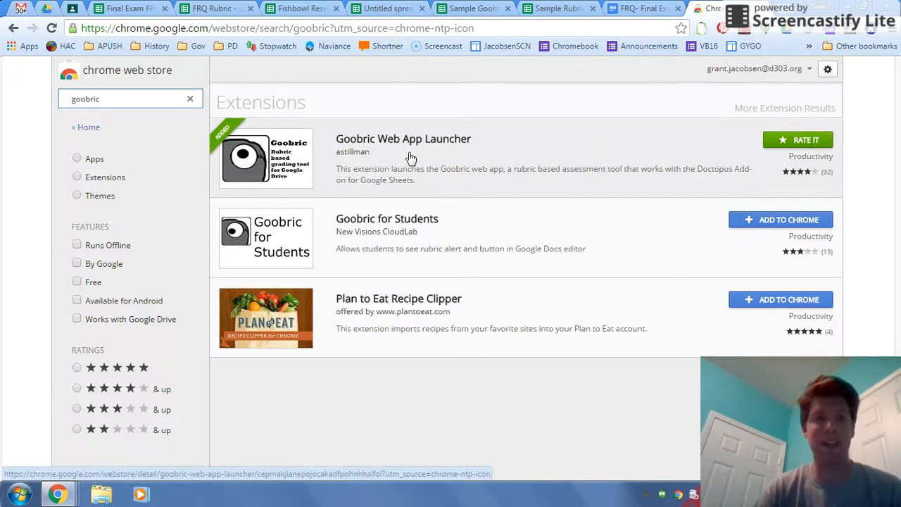
- Open the sheet "Ingested from CR - #032 FRQ- Final Exam 2nd Semester" in the Final Exam FRQ spreadsheet and view the add-on list
{"action": "left_click", "coordinate": [127, 7]}
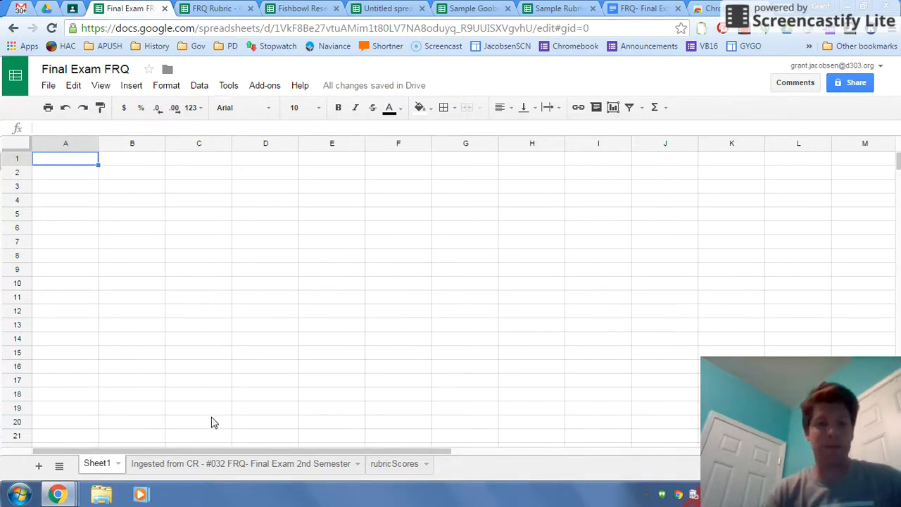
{"action": "left_click", "coordinate": [208, 468]}
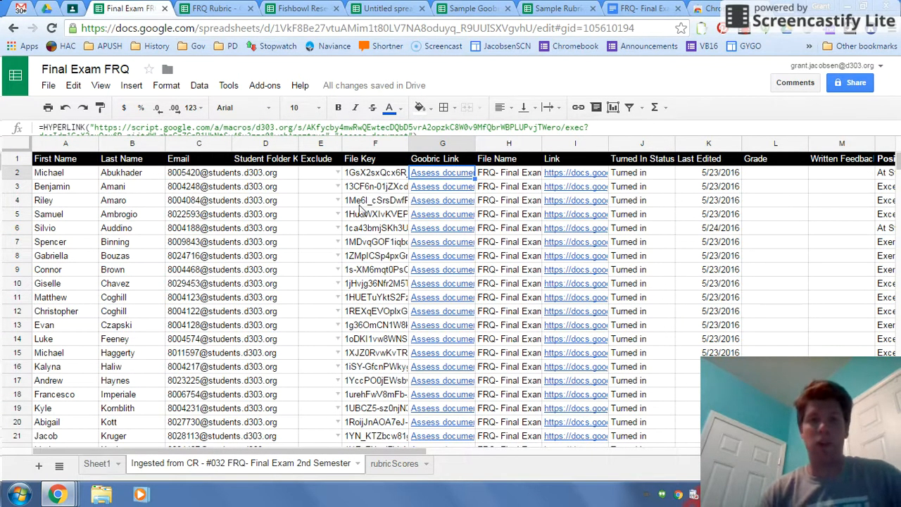
{"action": "left_click", "coordinate": [263, 89]}
{"action": "mouse_move", "coordinate": [285, 114]}
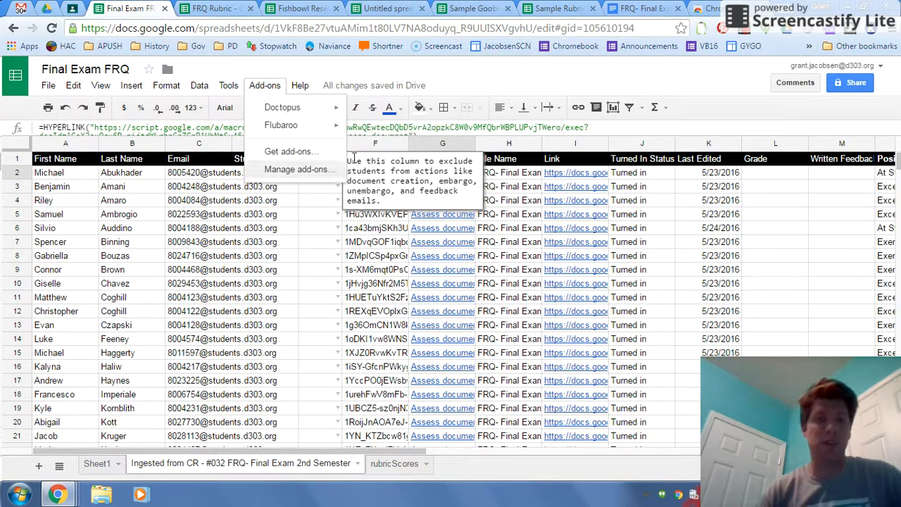
{"action": "left_click", "coordinate": [715, 295]}
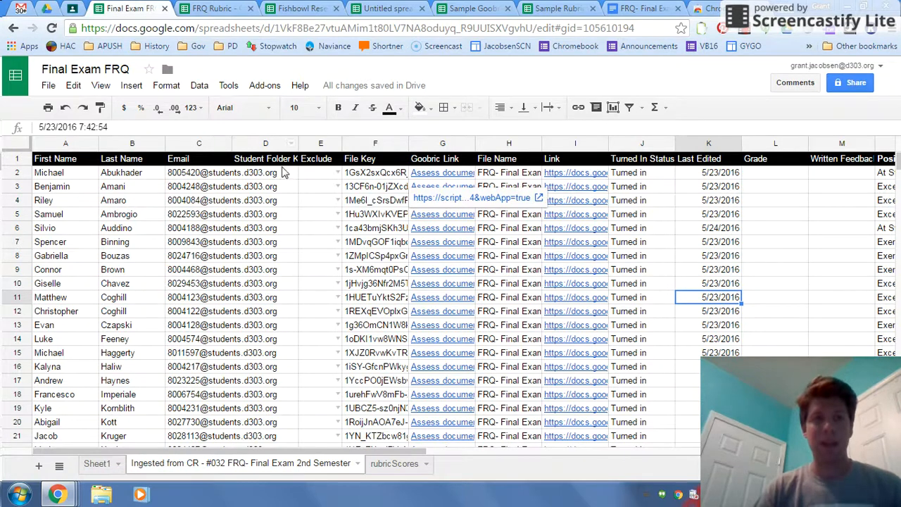
- Examine the FRQ Rubric spreadsheet's score levels and its thesis, evidence information and evidence explanation criteria
{"action": "left_click", "coordinate": [216, 9]}
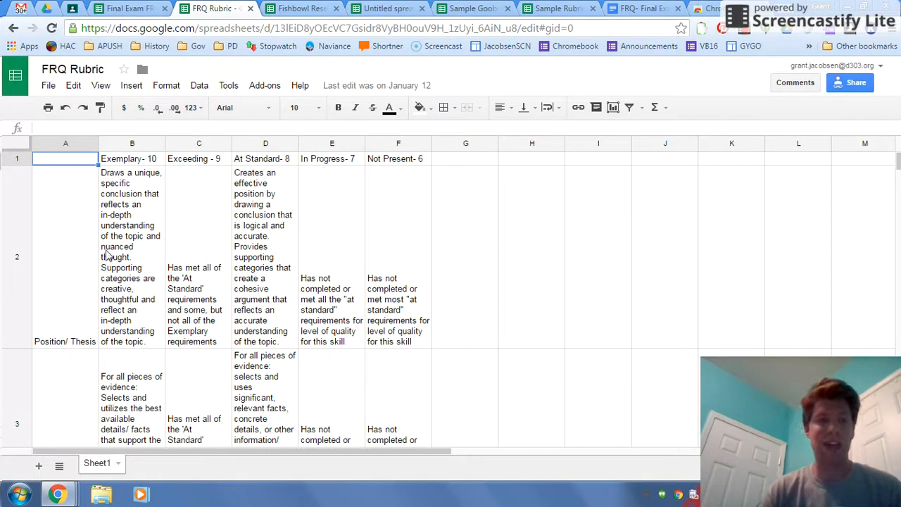
{"action": "left_click", "coordinate": [57, 262]}
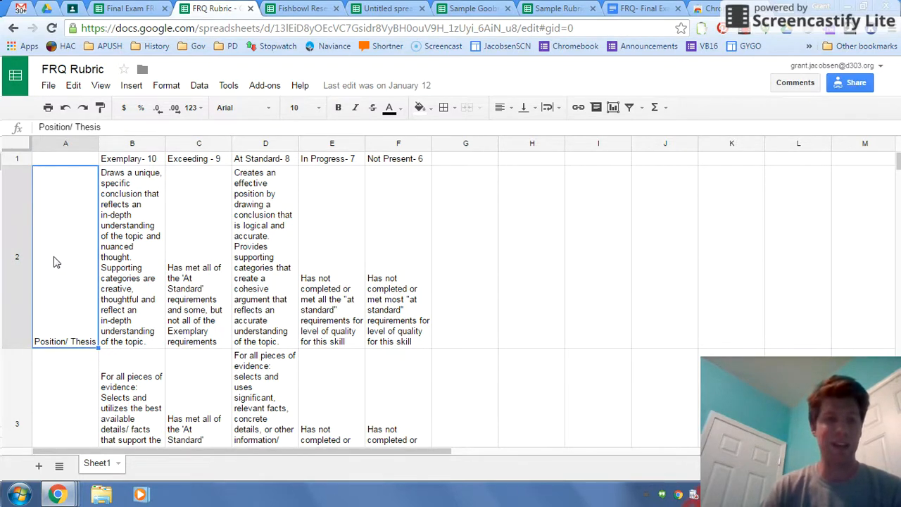
{"action": "scroll", "coordinate": [57, 262], "scroll_direction": "down", "scroll_amount": 1}
{"action": "left_click", "coordinate": [63, 276]}
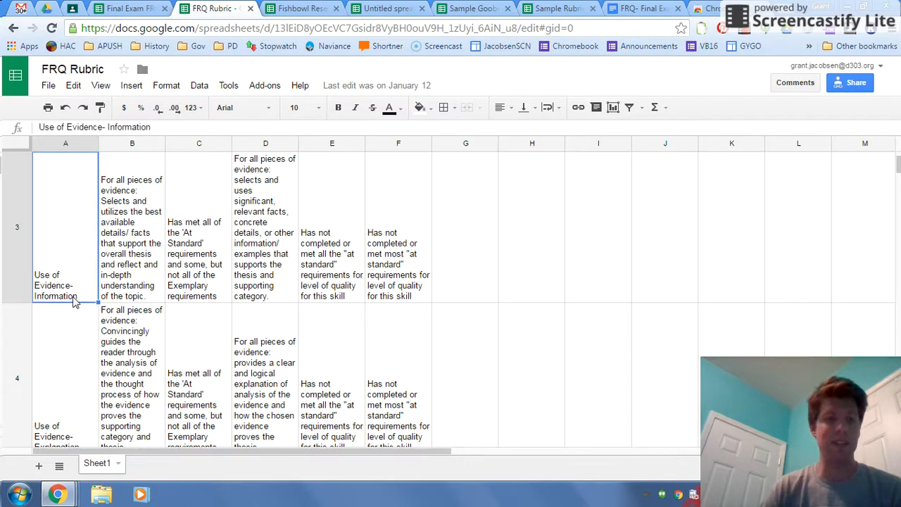
{"action": "left_click", "coordinate": [74, 383]}
{"action": "scroll", "coordinate": [70, 381], "scroll_direction": "down", "scroll_amount": 1}
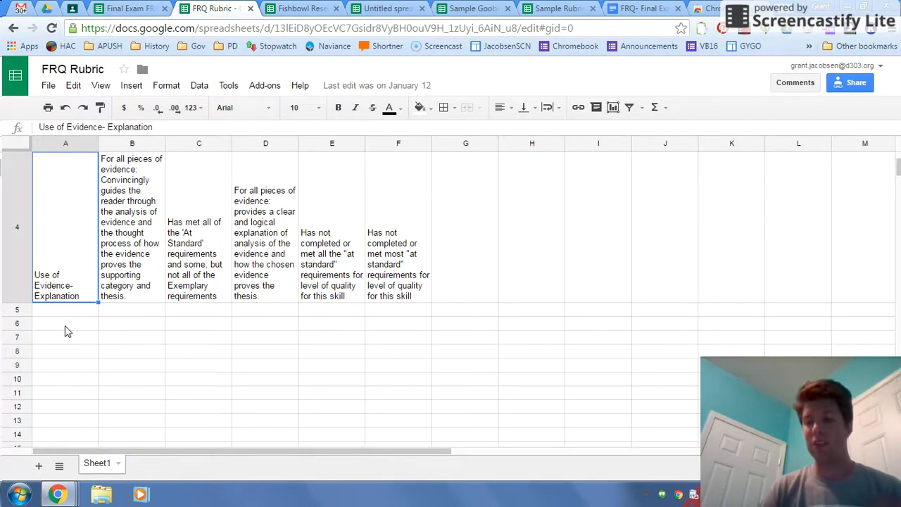
{"action": "scroll", "coordinate": [66, 332], "scroll_direction": "up", "scroll_amount": 1}
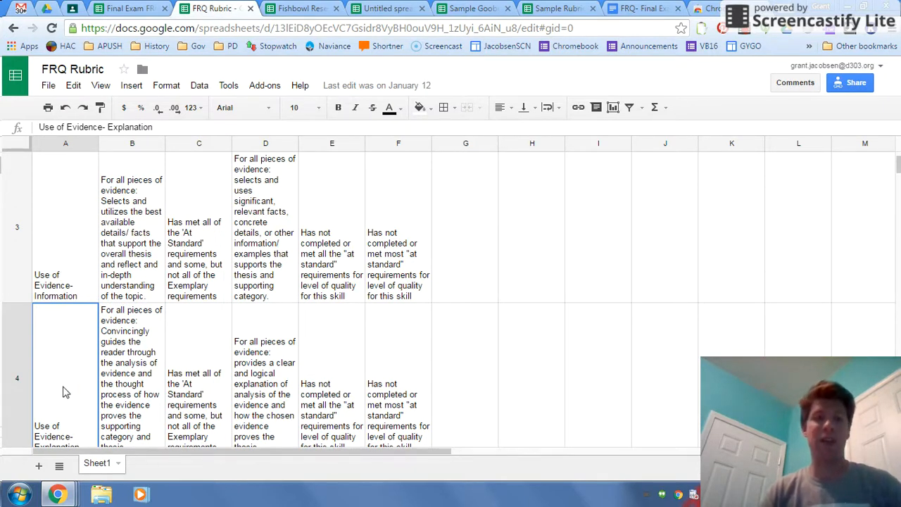
{"action": "scroll", "coordinate": [63, 392], "scroll_direction": "up", "scroll_amount": 2}
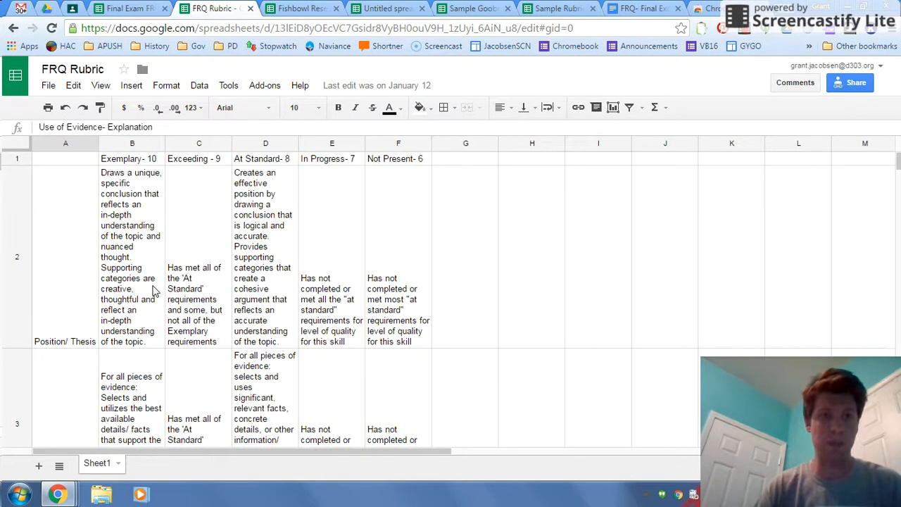
- Examine the Fishbowl Research Rubric and the Sample Rubric spreadsheets as further rubric layout examples
{"action": "left_click", "coordinate": [295, 8]}
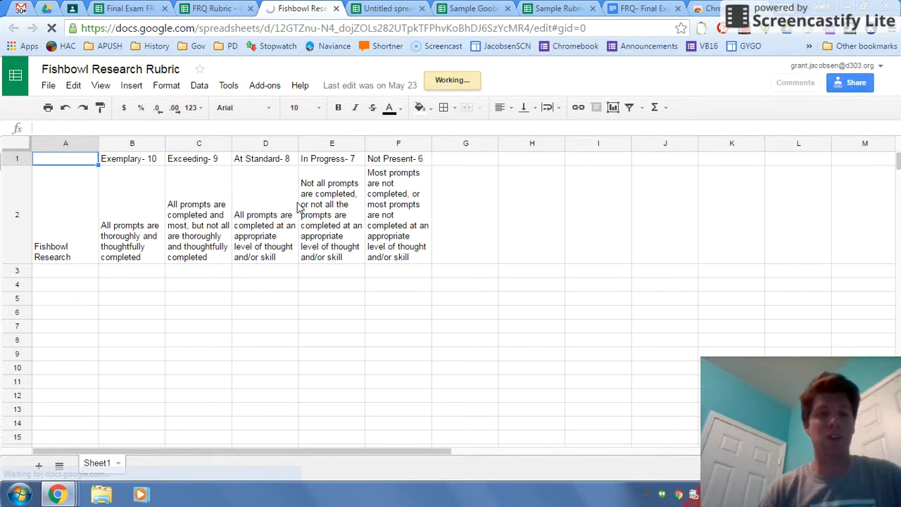
{"action": "left_click", "coordinate": [461, 8]}
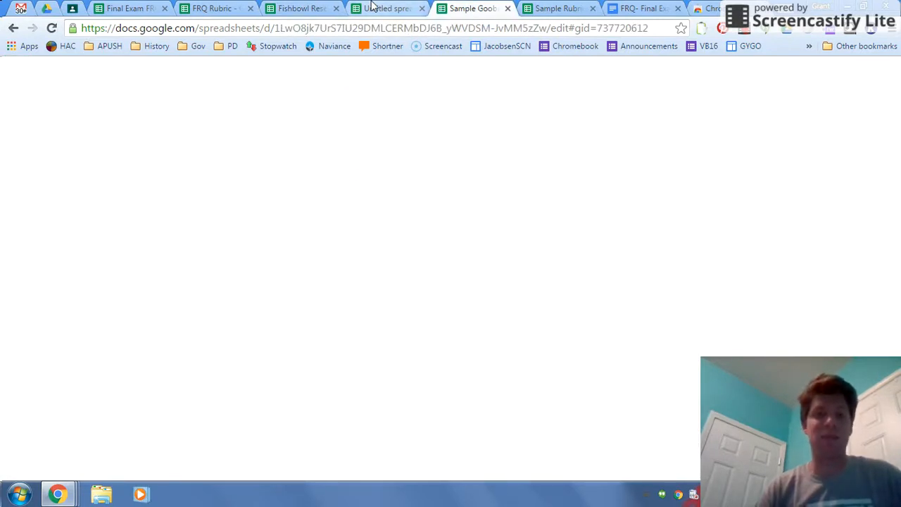
{"action": "left_click_drag", "start_coordinate": [443, 14], "coordinate": [602, 29]}
{"action": "left_click_drag", "start_coordinate": [549, 19], "coordinate": [465, 8]}
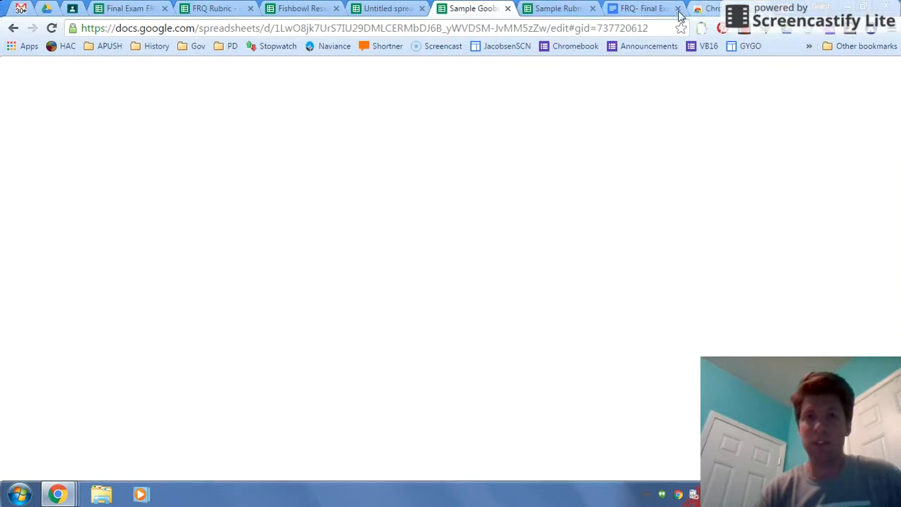
{"action": "left_click", "coordinate": [560, 8]}
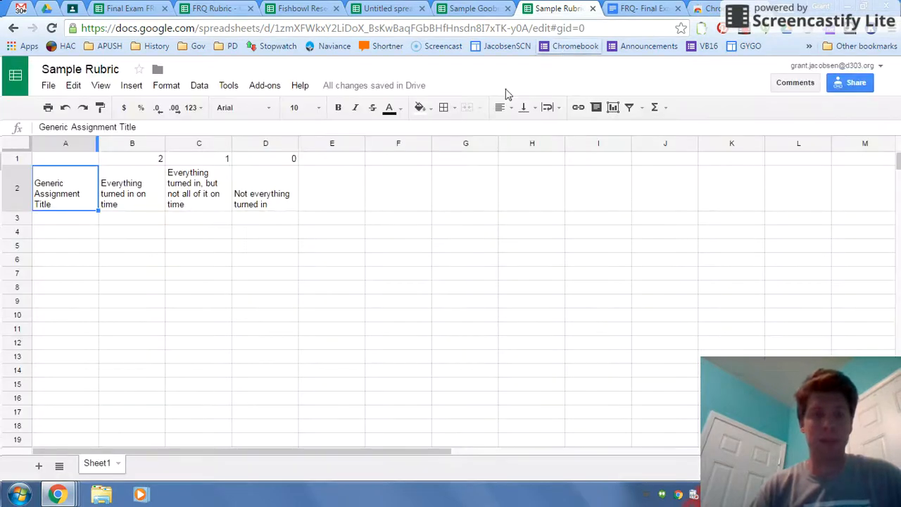
{"action": "left_click", "coordinate": [57, 204]}
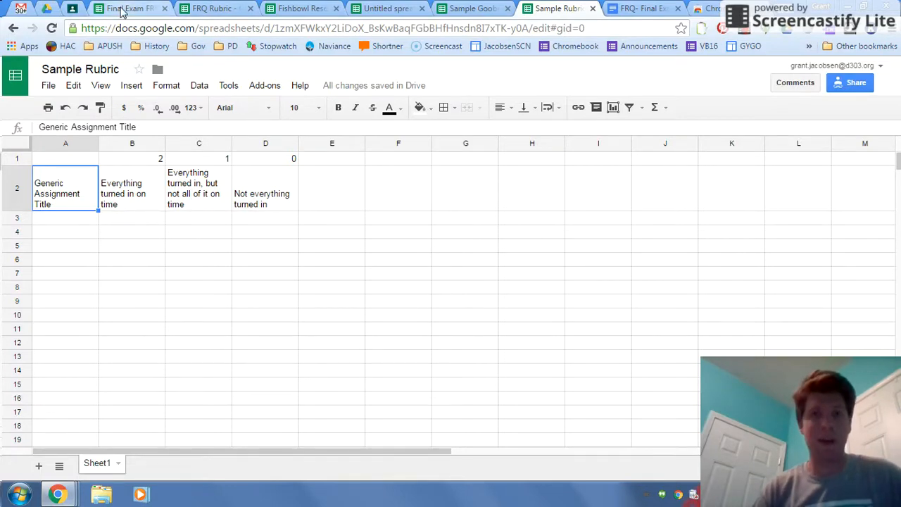
- Open the Goobric assessment of the first student's document from the Final Exam FRQ roster and look over the essay
{"action": "left_click", "coordinate": [121, 10]}
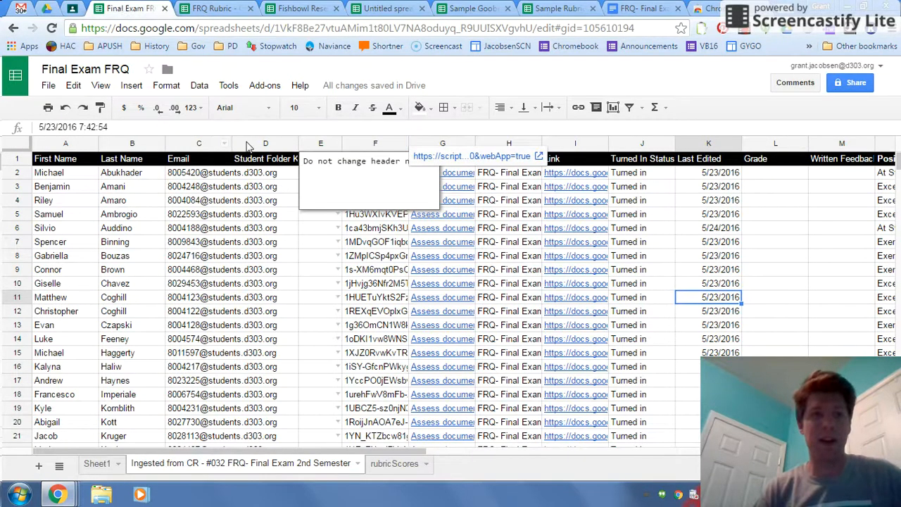
{"action": "left_click", "coordinate": [464, 176]}
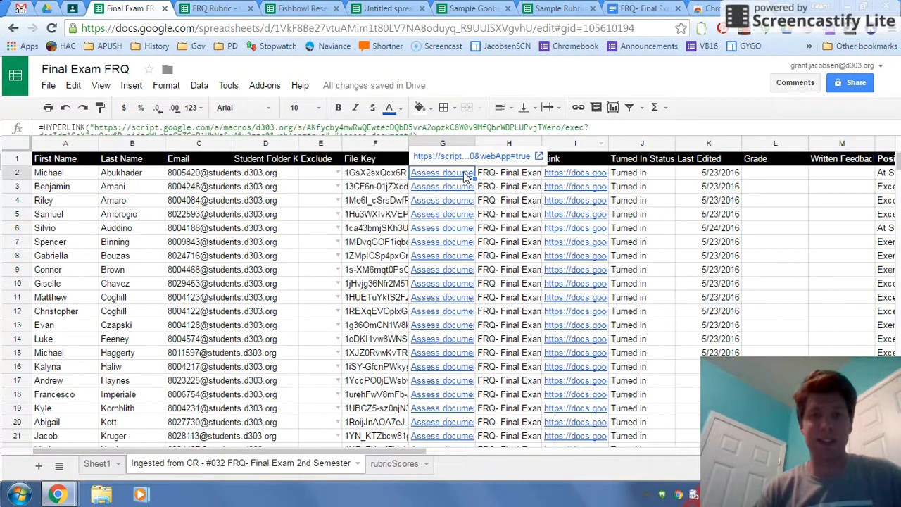
{"action": "left_click", "coordinate": [462, 156]}
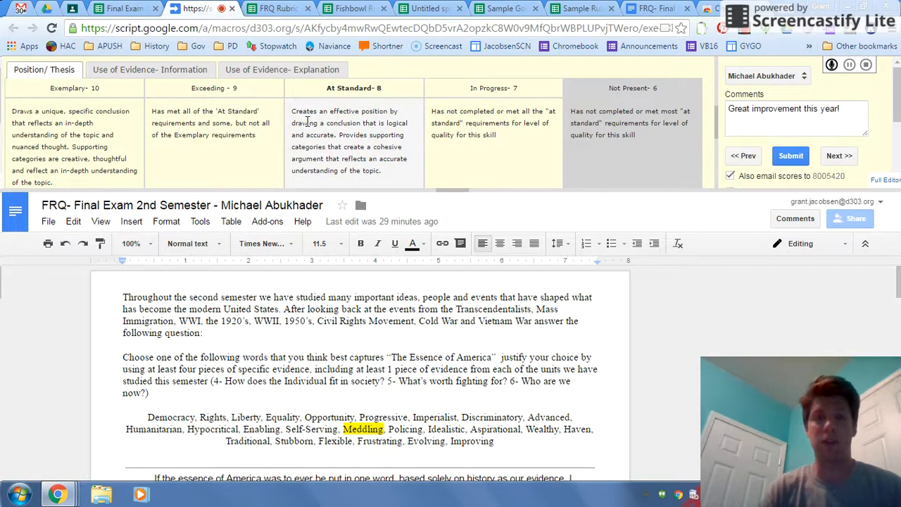
{"action": "scroll", "coordinate": [356, 288], "scroll_direction": "down", "scroll_amount": 10}
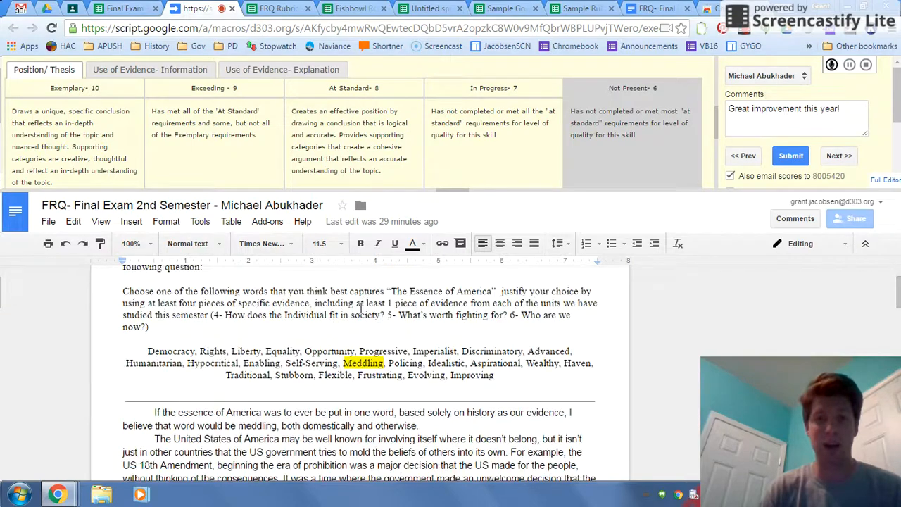
{"action": "scroll", "coordinate": [362, 310], "scroll_direction": "down", "scroll_amount": 5}
{"action": "scroll", "coordinate": [361, 310], "scroll_direction": "up", "scroll_amount": 15}
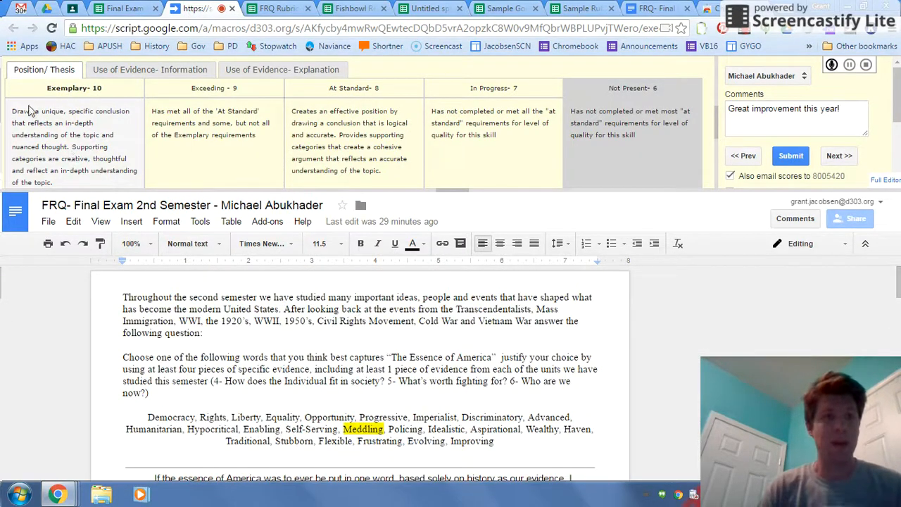
- Score Position/ Thesis as At Standard- 8 and Use of Evidence- Information as In Progress- 7 in the rubric
{"action": "left_click", "coordinate": [224, 121]}
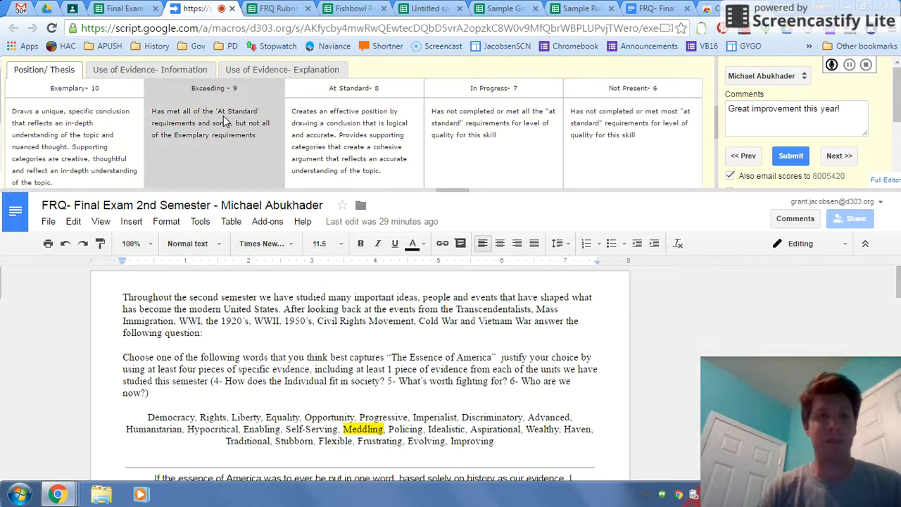
{"action": "left_click", "coordinate": [327, 145]}
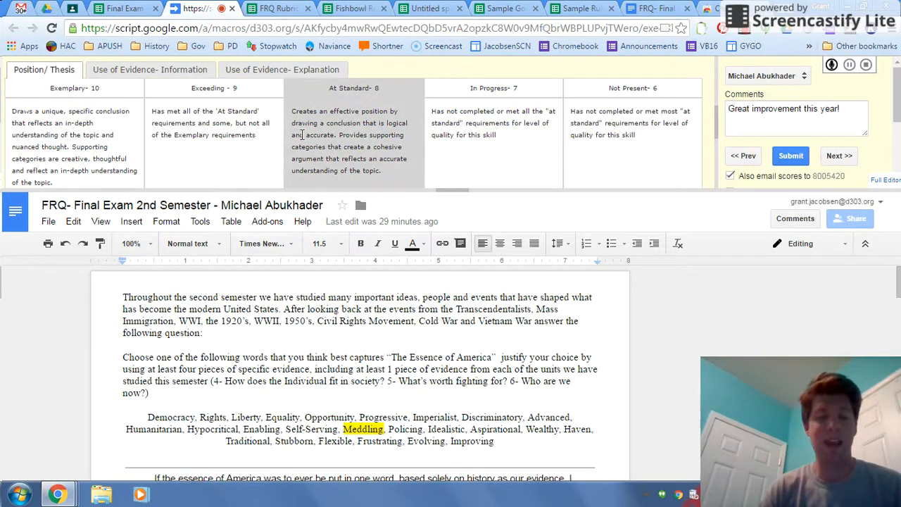
{"action": "left_click", "coordinate": [151, 70]}
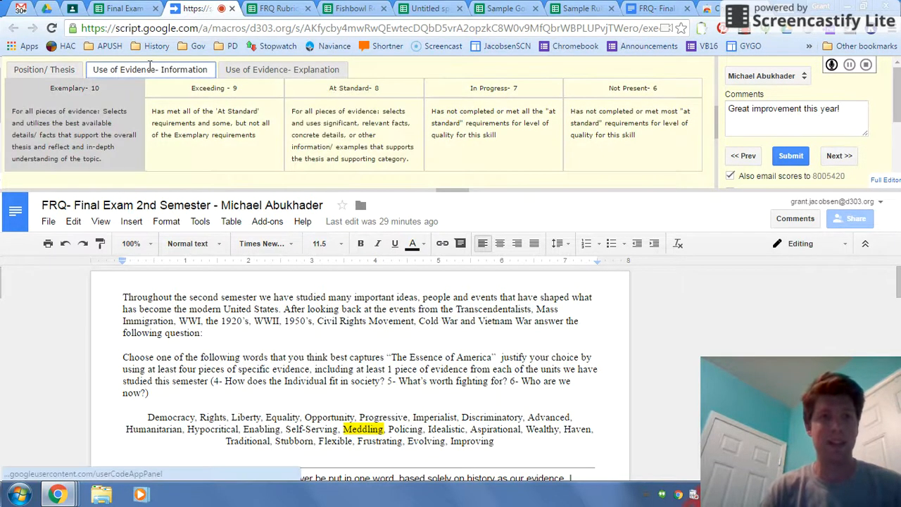
{"action": "left_click", "coordinate": [233, 123]}
{"action": "left_click", "coordinate": [321, 133]}
{"action": "left_click", "coordinate": [432, 120]}
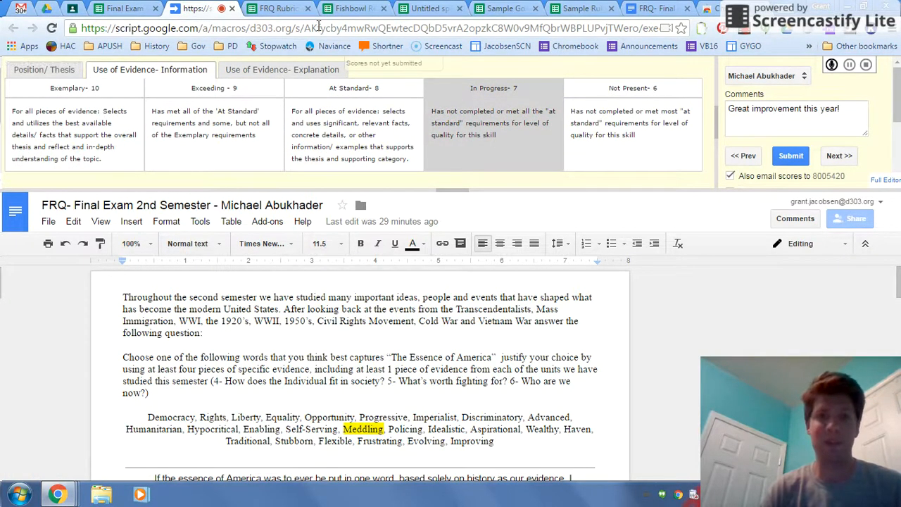
- Score the Use of Evidence- Explanation criterion as Exceeding - 9 in the rubric
{"action": "left_click", "coordinate": [282, 70]}
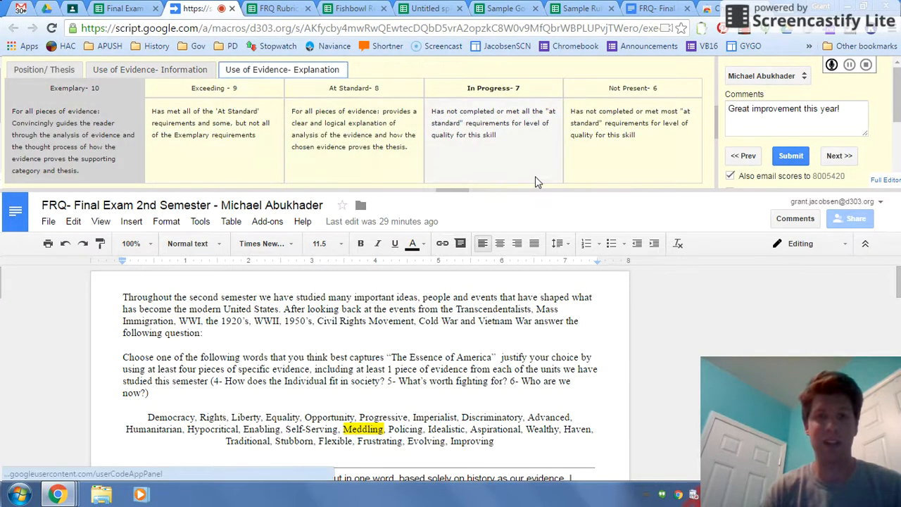
{"action": "left_click", "coordinate": [649, 152]}
{"action": "left_click", "coordinate": [501, 146]}
{"action": "left_click", "coordinate": [395, 143]}
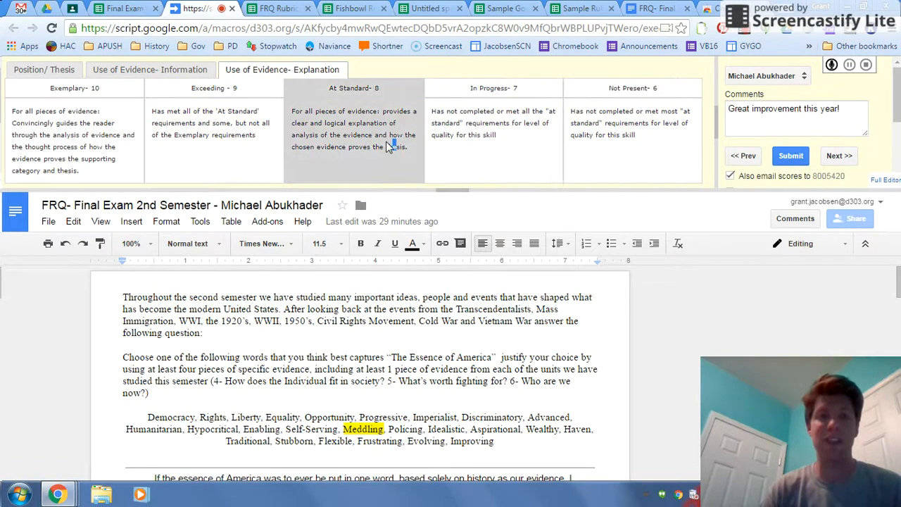
{"action": "left_click", "coordinate": [241, 144]}
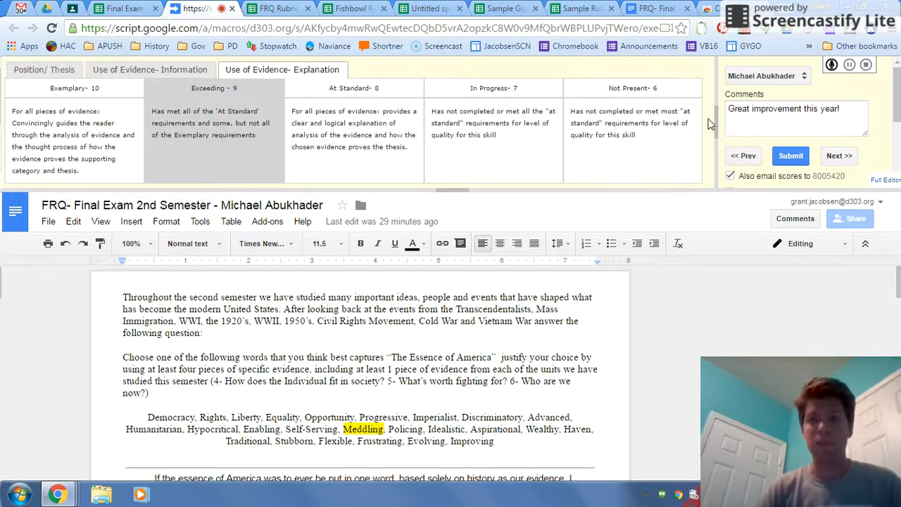
- Select the comment text for the student and examine the submitted rubric table at the end of the student's document
{"action": "left_click_drag", "start_coordinate": [841, 110], "coordinate": [720, 119]}
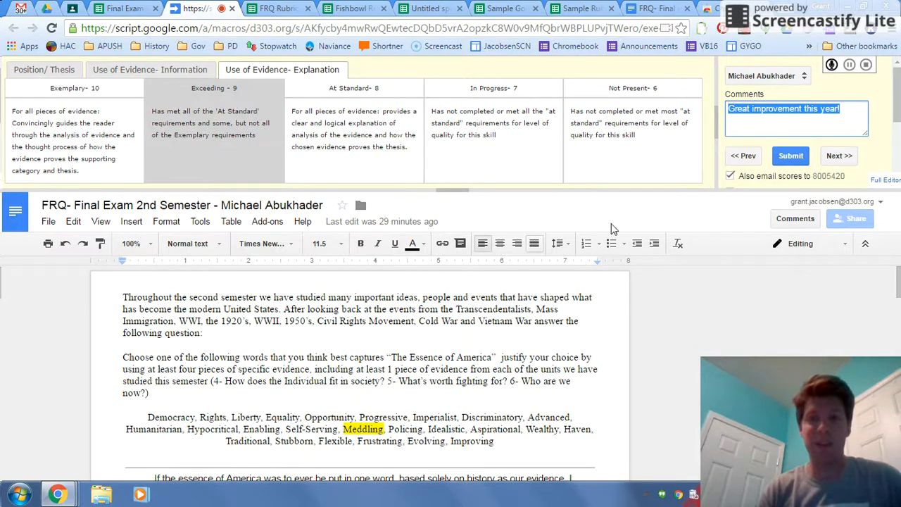
{"action": "scroll", "coordinate": [899, 282], "scroll_direction": "down", "scroll_amount": 10}
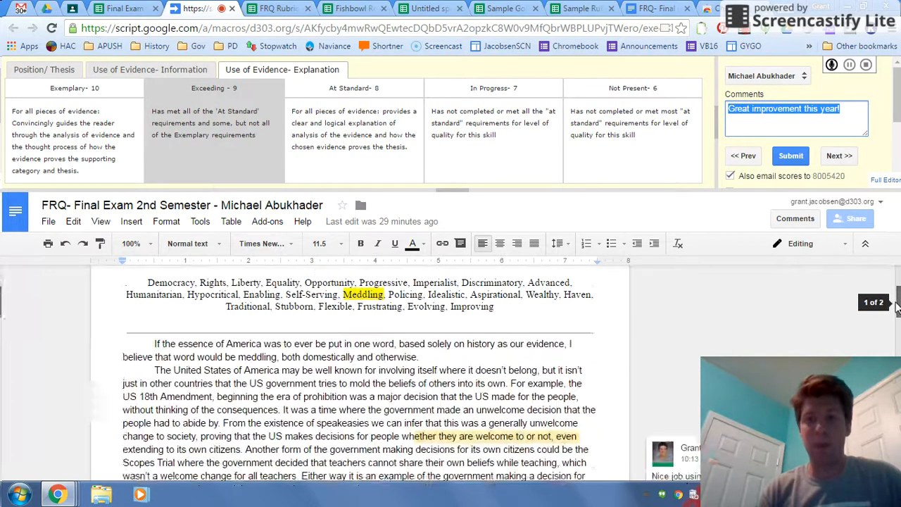
{"action": "mouse_move", "coordinate": [899, 377]}
{"action": "left_mouse_down"}
{"action": "mouse_move", "coordinate": [899, 401]}
{"action": "mouse_move", "coordinate": [899, 393]}
{"action": "left_mouse_up"}
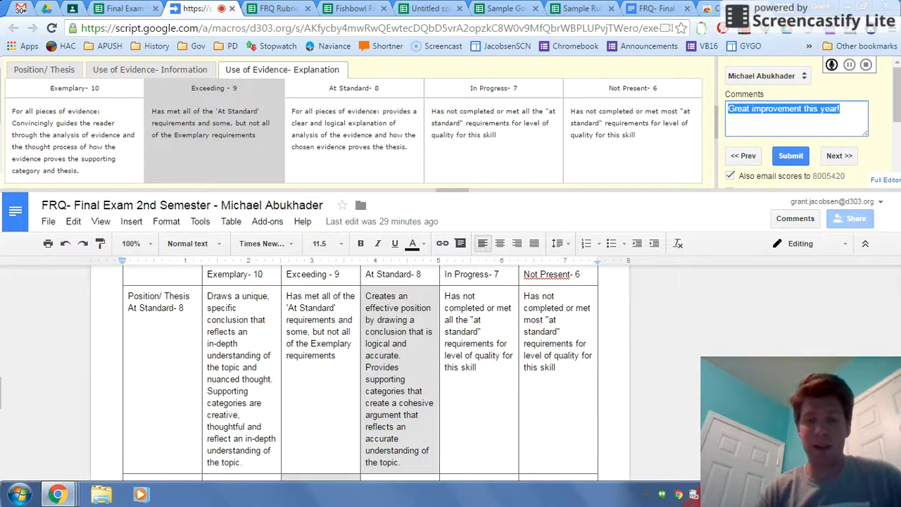
{"action": "mouse_move", "coordinate": [899, 393]}
{"action": "left_mouse_down"}
{"action": "mouse_move", "coordinate": [899, 437]}
{"action": "mouse_move", "coordinate": [899, 370]}
{"action": "mouse_move", "coordinate": [899, 380]}
{"action": "left_mouse_up"}
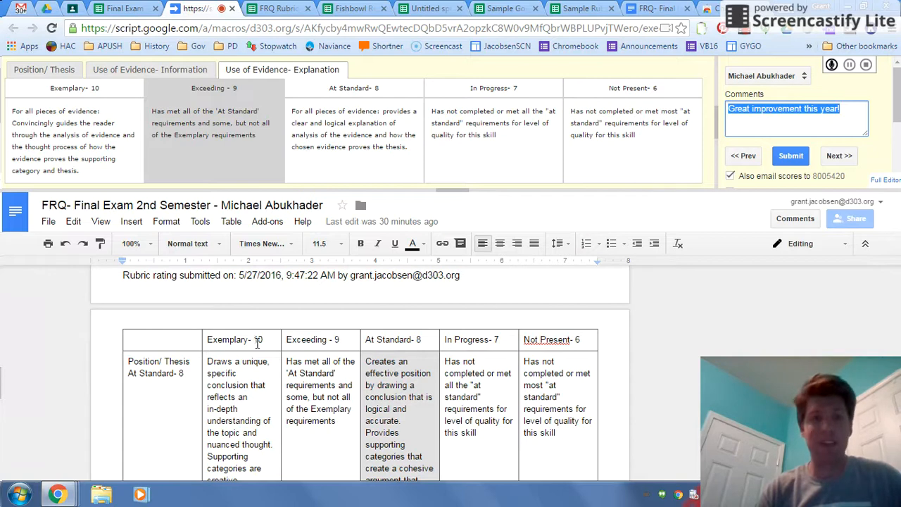
- Open the rubricScores sheet of Final Exam FRQ and display the conditional format rules for score columns F to H
{"action": "left_click", "coordinate": [120, 8]}
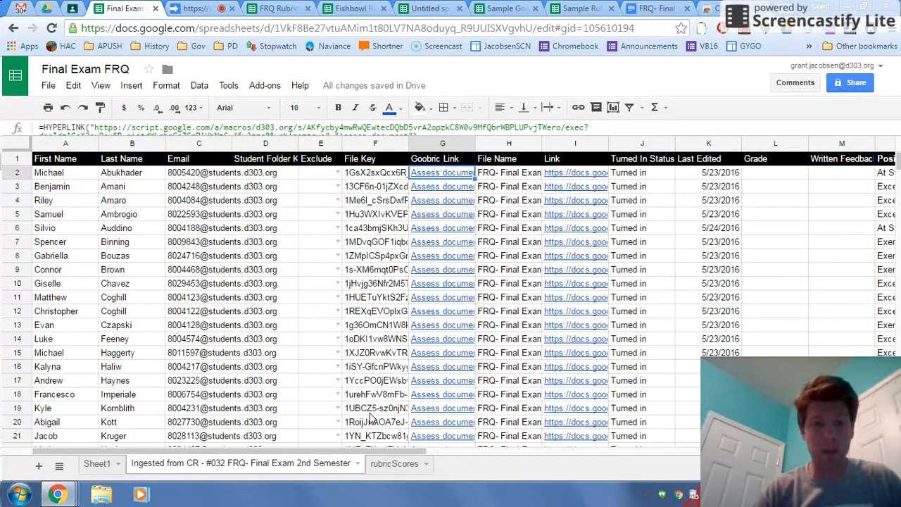
{"action": "left_click", "coordinate": [394, 464]}
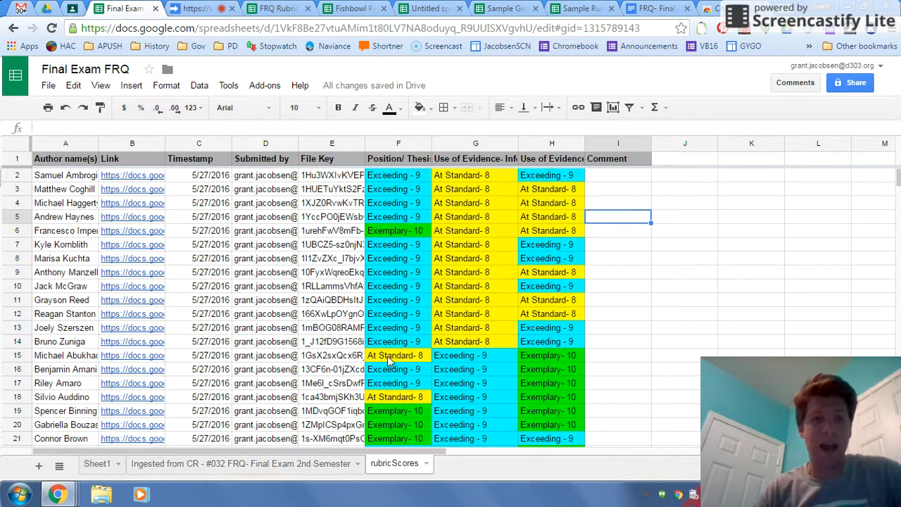
{"action": "left_click", "coordinate": [404, 145]}
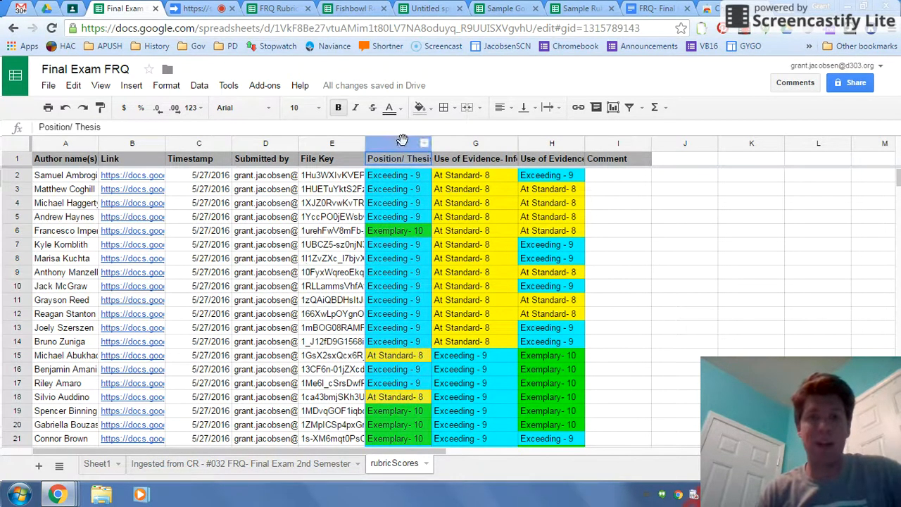
{"action": "left_click", "coordinate": [542, 144], "text": "shift"}
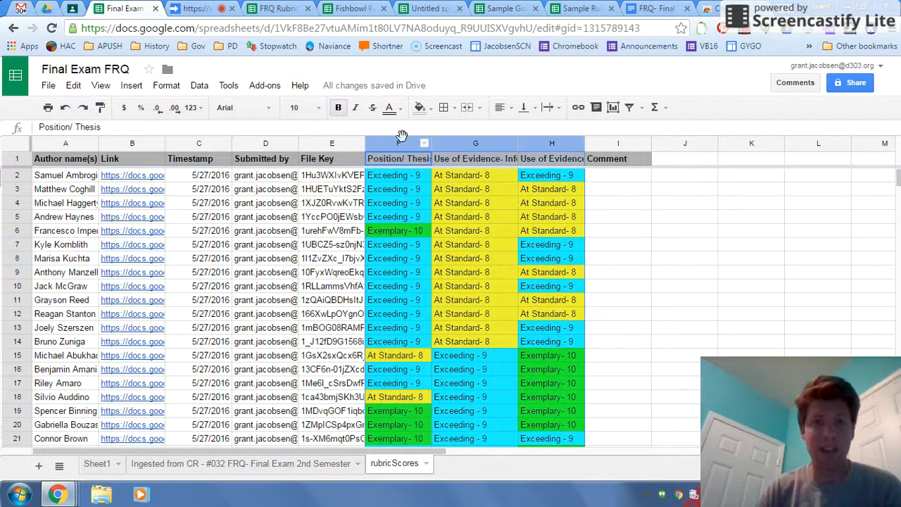
{"action": "left_click", "coordinate": [176, 86]}
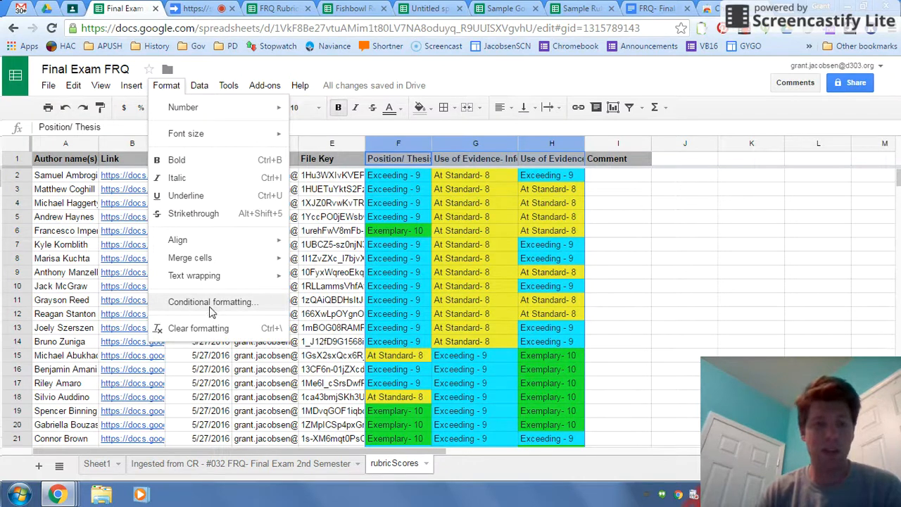
{"action": "left_click", "coordinate": [211, 302]}
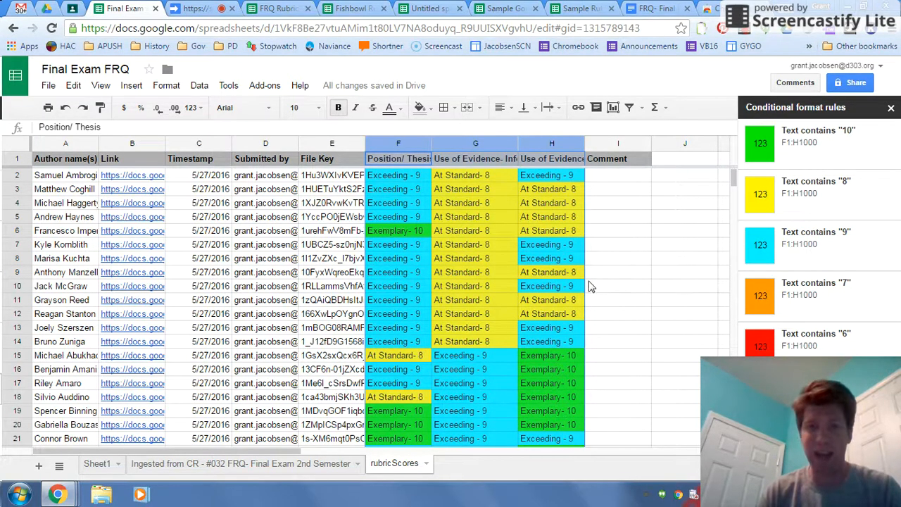
- Sort the rubricScores sheet Z → A by the Use of Evidence- Information column
{"action": "left_click", "coordinate": [611, 283]}
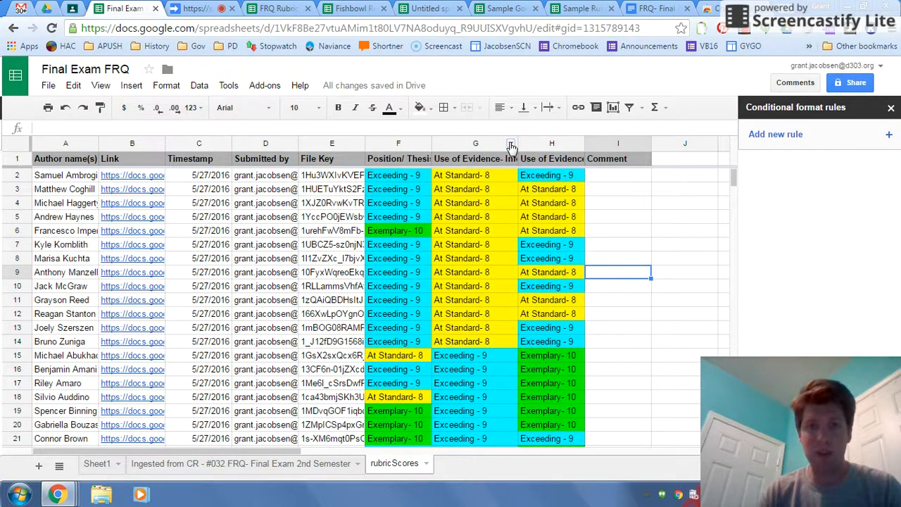
{"action": "left_click", "coordinate": [511, 146]}
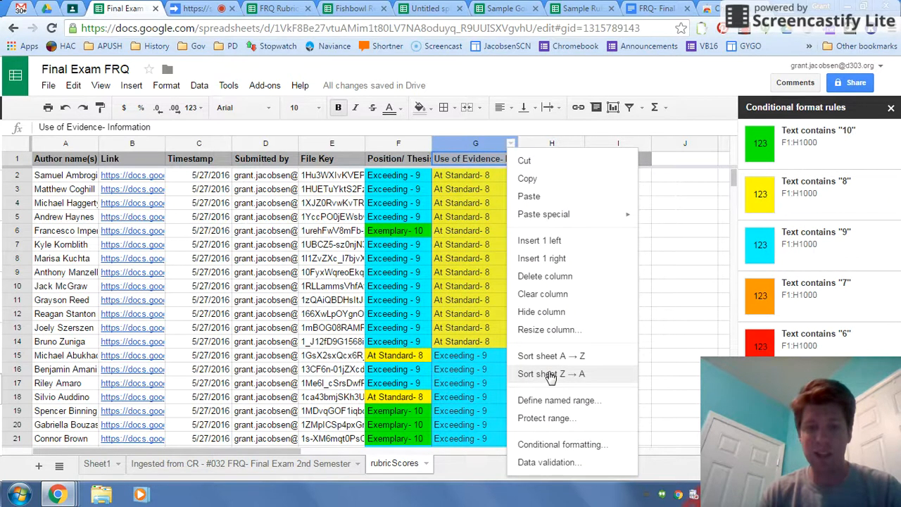
{"action": "left_click", "coordinate": [549, 373]}
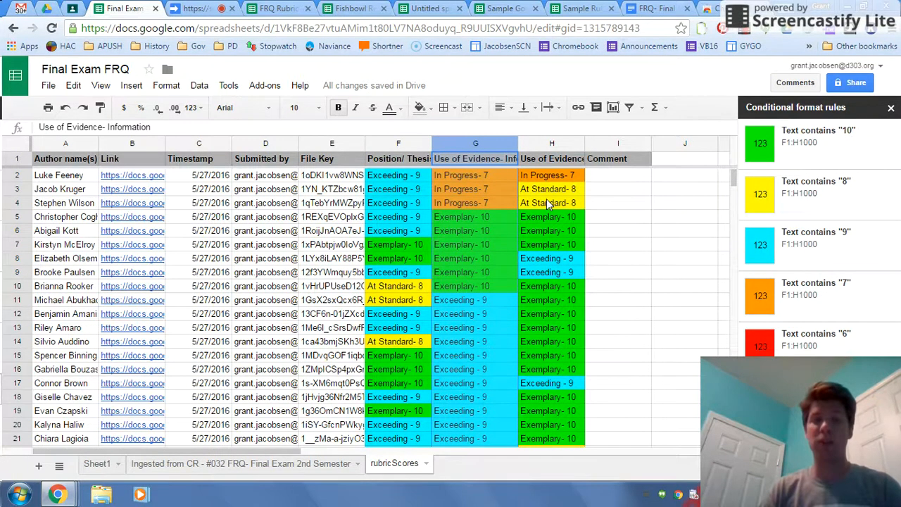
- Launch the Doctopus add-on in the untitled spreadsheet, glancing at the Sample Goobric spreadsheet while it loads
{"action": "left_click", "coordinate": [445, 8]}
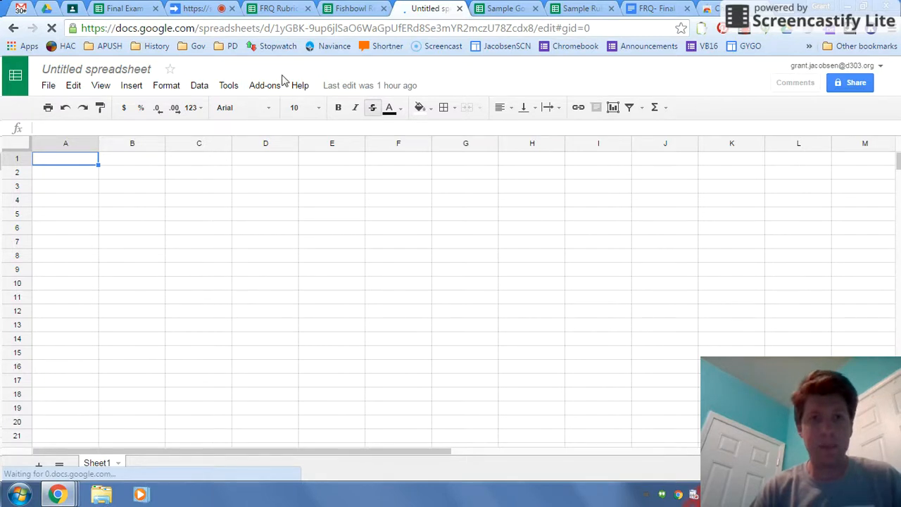
{"action": "left_click", "coordinate": [274, 85]}
{"action": "mouse_move", "coordinate": [328, 109]}
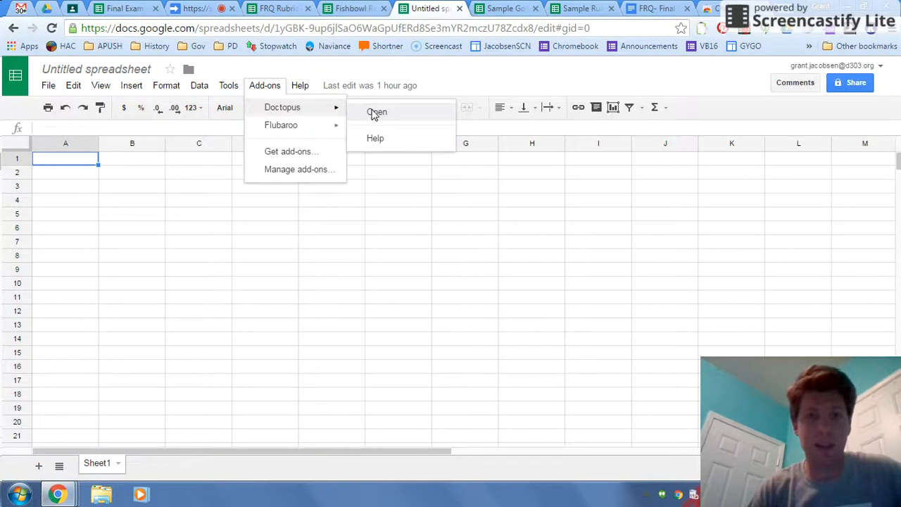
{"action": "left_click", "coordinate": [372, 111]}
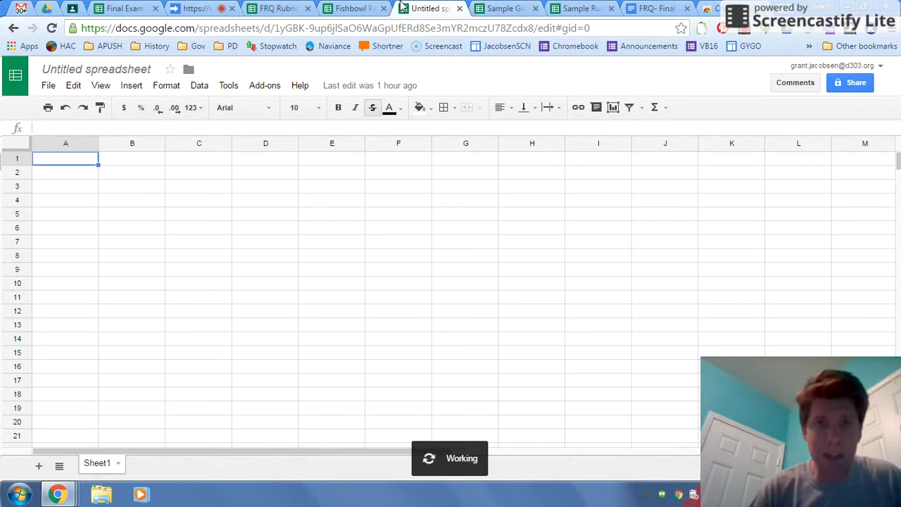
{"action": "left_click", "coordinate": [508, 9]}
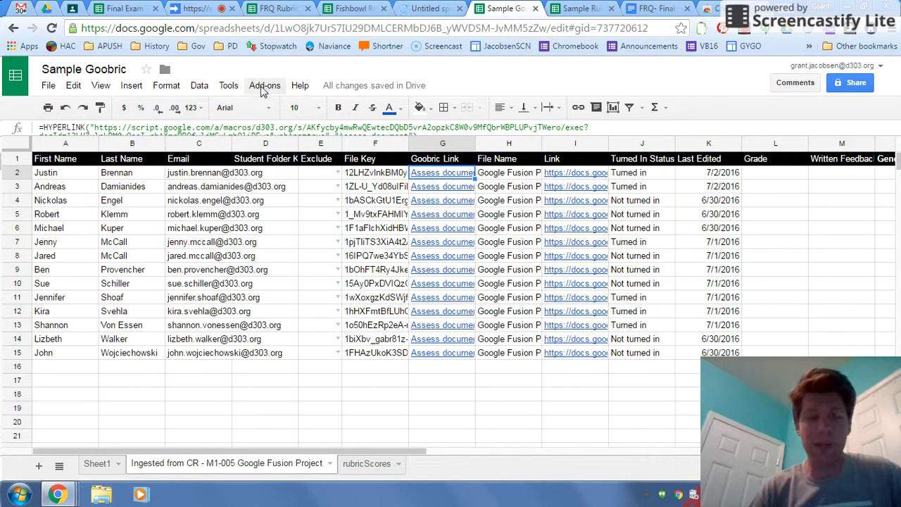
{"action": "left_click", "coordinate": [417, 7]}
- Set Doctopus to ingest a Google Classroom assignment, choosing the second Get Your Google On Summer Online- High School class and M1-005 Google Fusion Project
{"action": "left_click", "coordinate": [764, 149]}
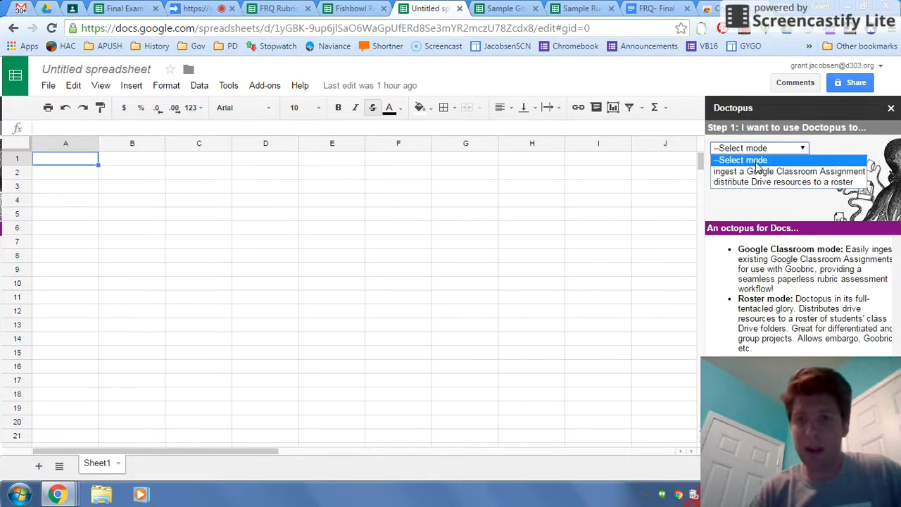
{"action": "left_click", "coordinate": [759, 172]}
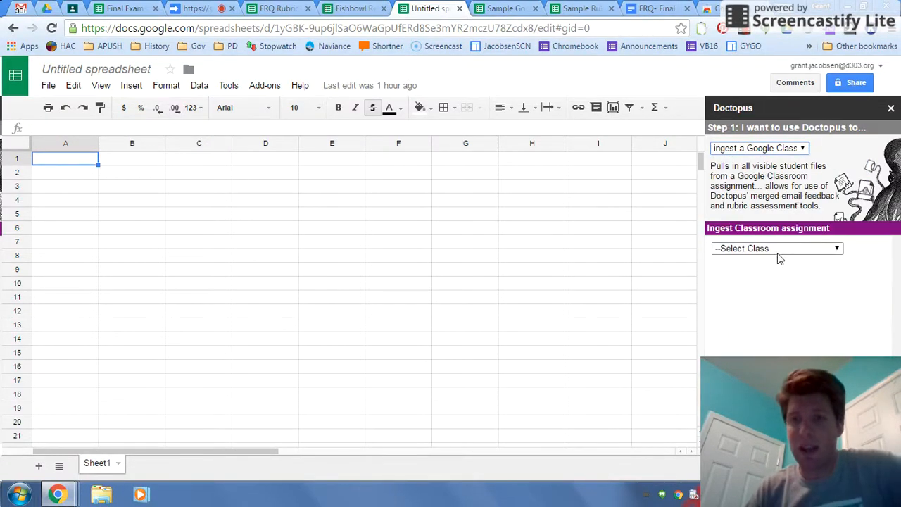
{"action": "left_click", "coordinate": [794, 250]}
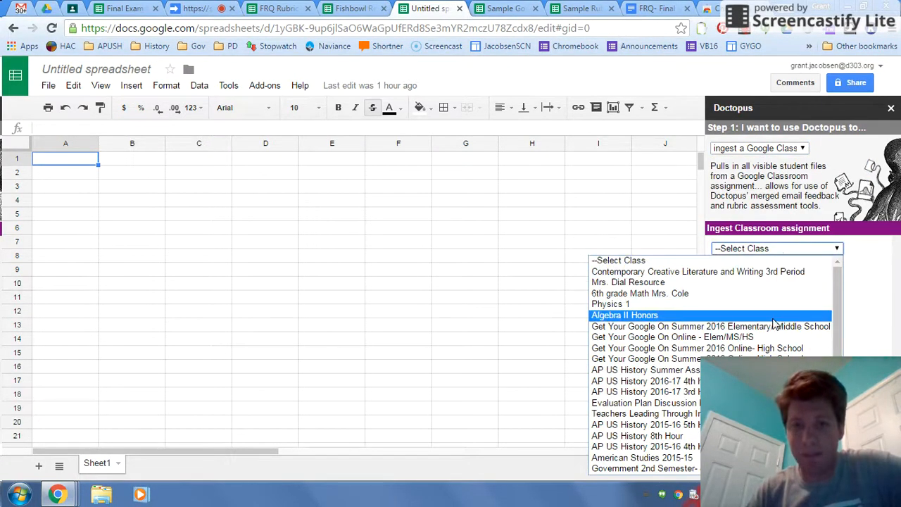
{"action": "left_click", "coordinate": [760, 359]}
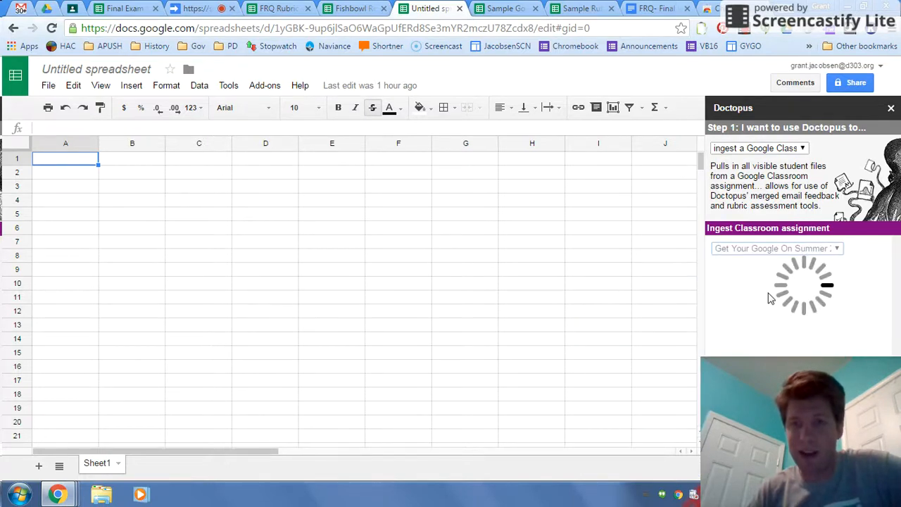
{"action": "left_click", "coordinate": [782, 275]}
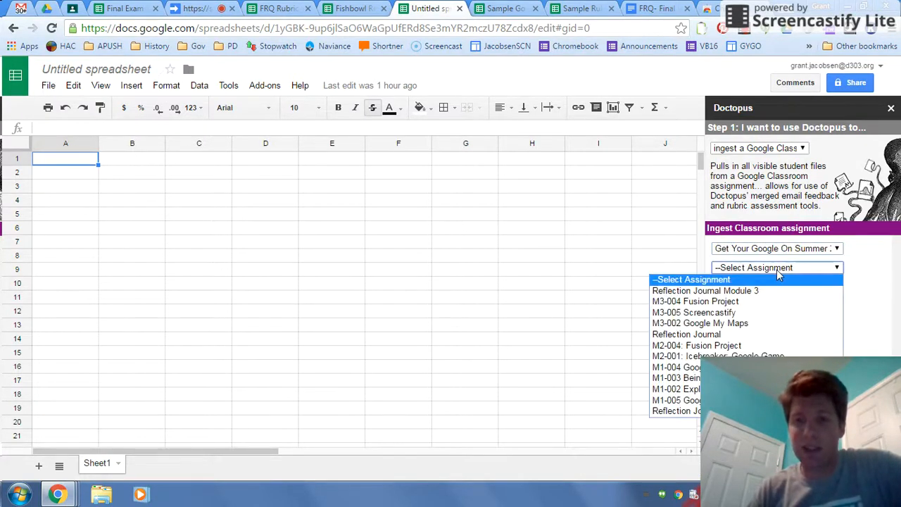
{"action": "left_click", "coordinate": [725, 399]}
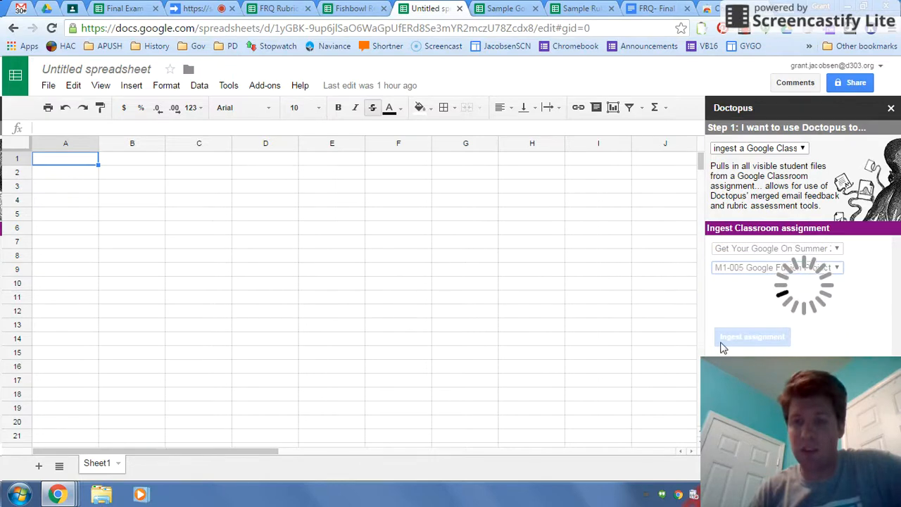
- Open the Goobric assessment of the first student's document in Sample Goobric and score Generic Assignment Title as 2
{"action": "left_click", "coordinate": [504, 8]}
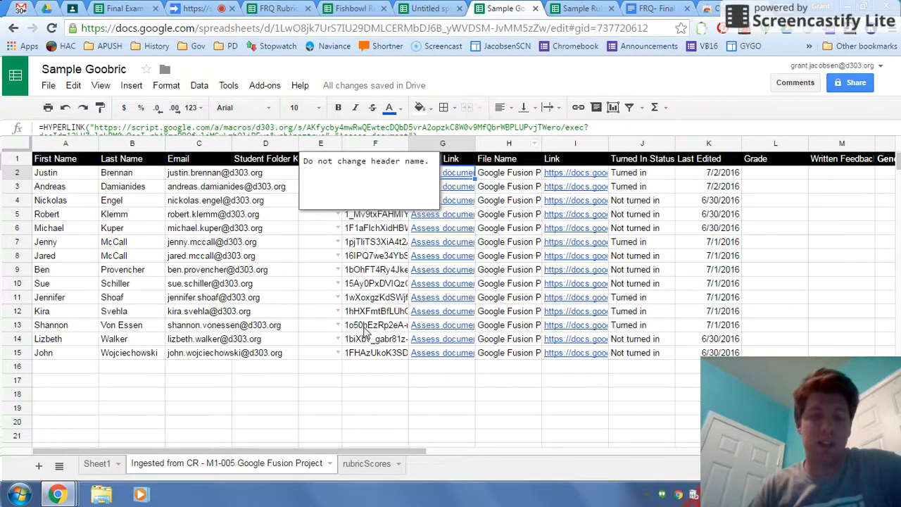
{"action": "left_click", "coordinate": [463, 176]}
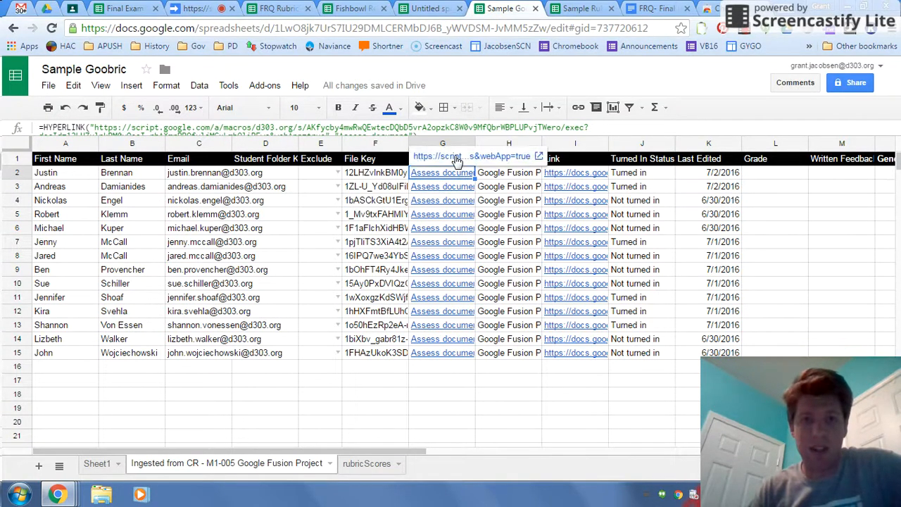
{"action": "left_click", "coordinate": [456, 157]}
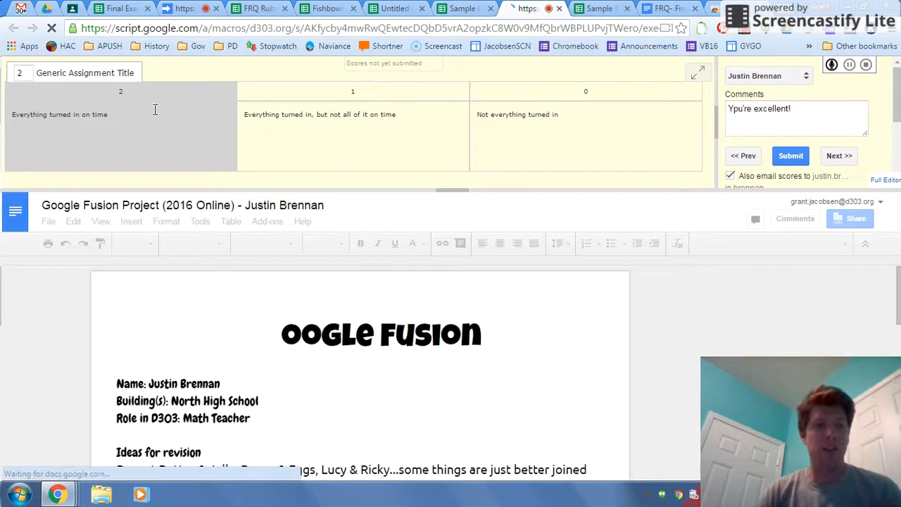
{"action": "left_click", "coordinate": [544, 153]}
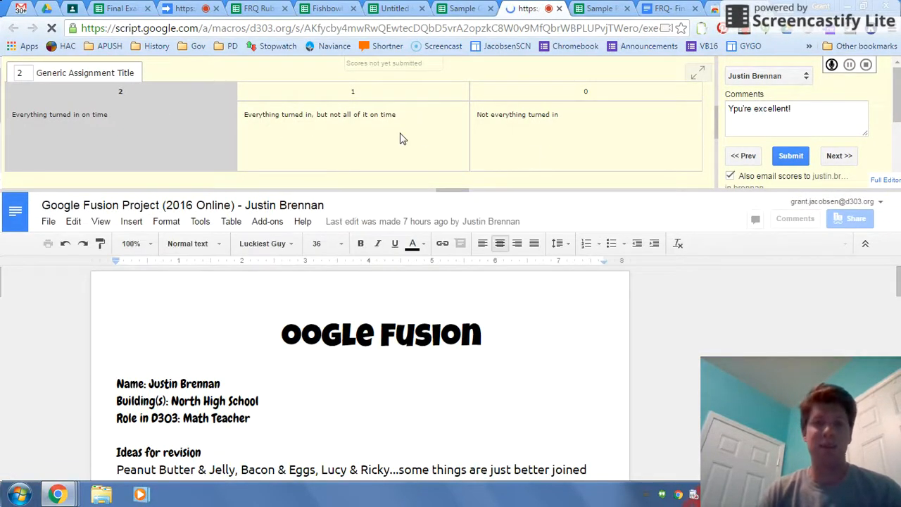
{"action": "left_click", "coordinate": [193, 149]}
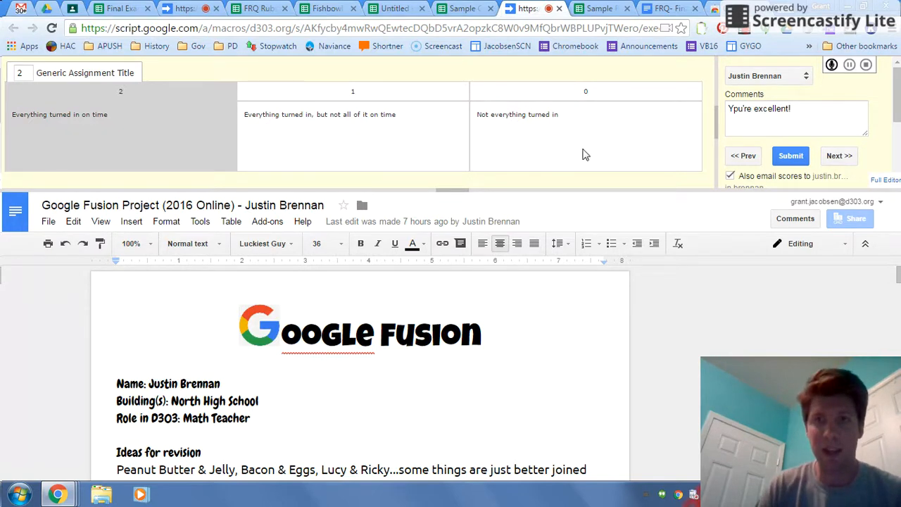
- Switch to the Chrome Web Store and search for "permanent clipboard"
{"action": "left_click", "coordinate": [665, 9]}
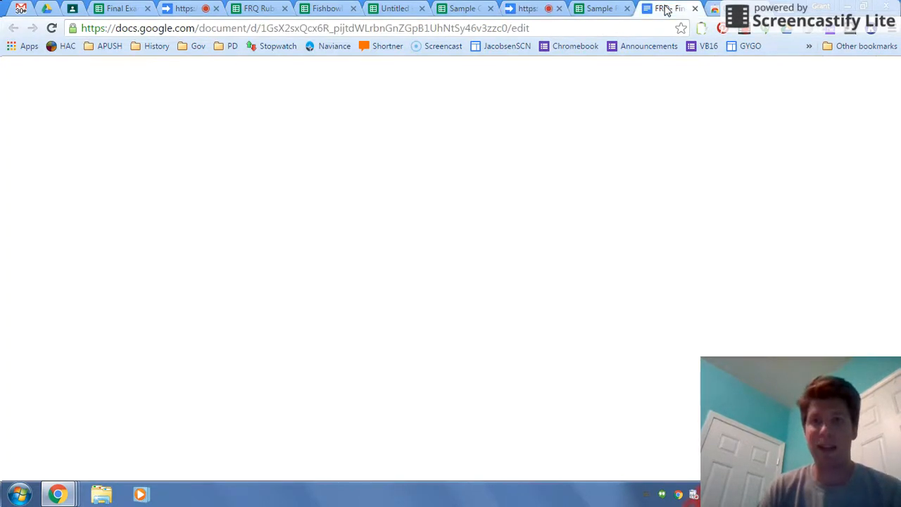
{"action": "left_click", "coordinate": [713, 9]}
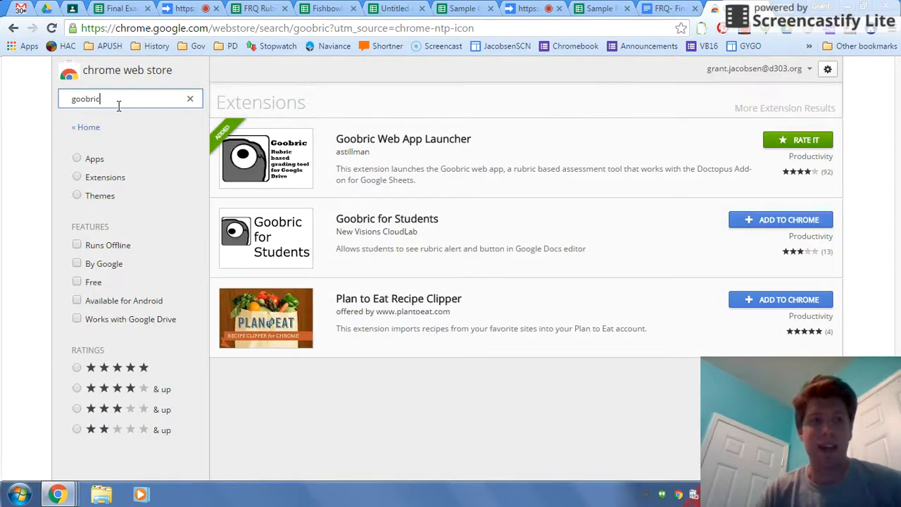
{"action": "left_click", "coordinate": [190, 98]}
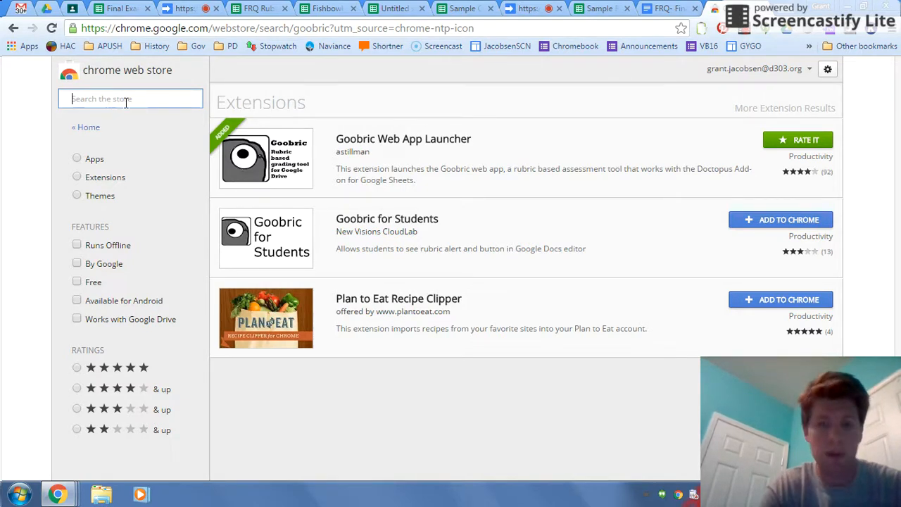
{"action": "type", "text": "per"}
{"action": "key", "text": "BackSpace"}
{"action": "key", "text": "BackSpace"}
{"action": "key", "text": "BackSpace"}
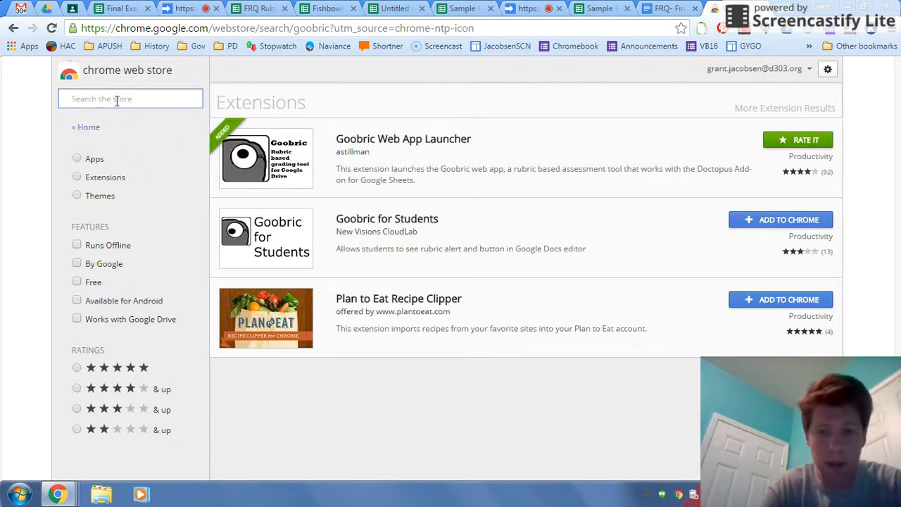
{"action": "type", "text": "permane"}
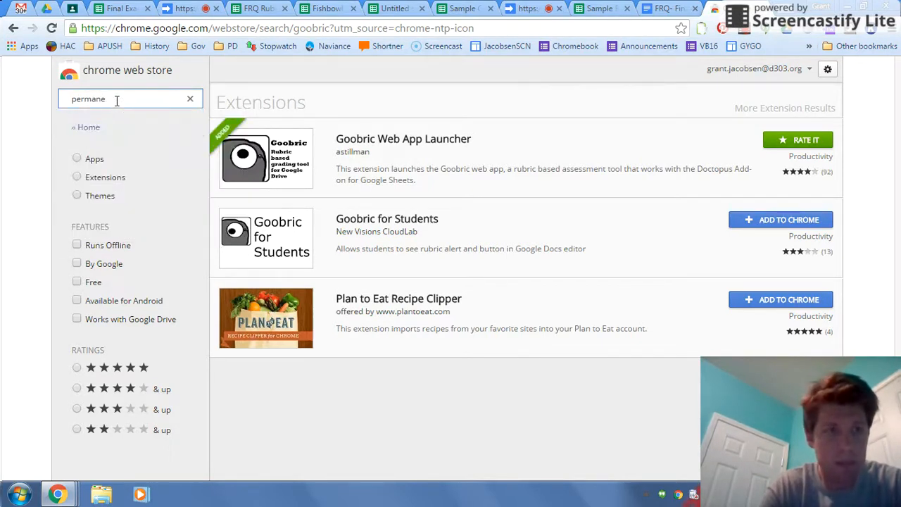
{"action": "type", "text": "nt clipboard"}
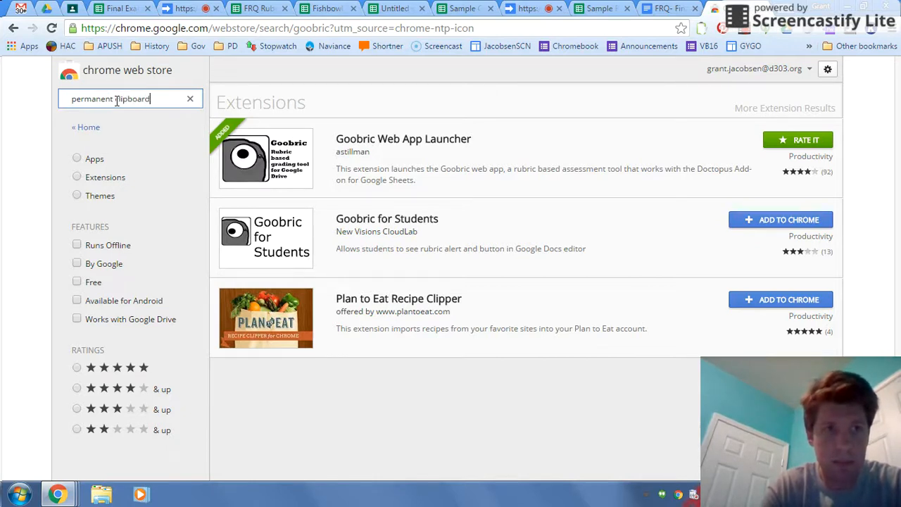
{"action": "key", "text": "Return"}
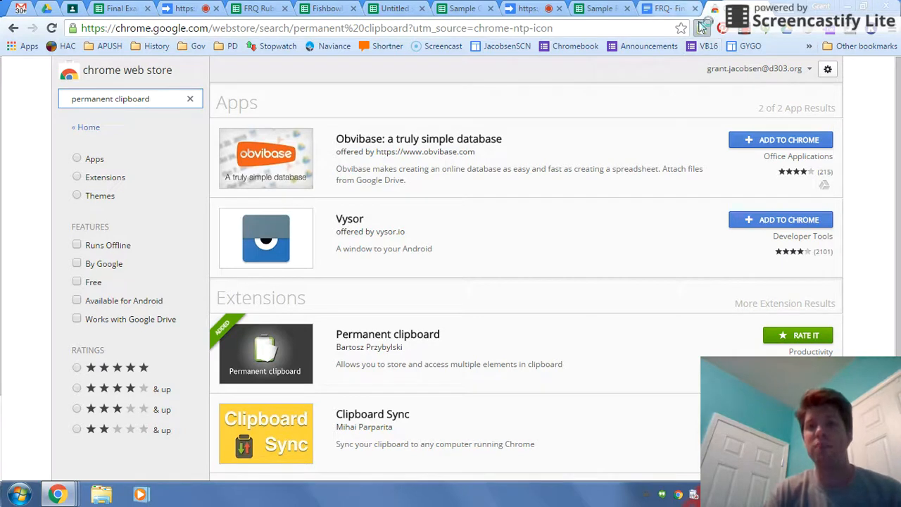
- Display the saved Permanent clipboard entries and look over the +Evidence and --Evidence items
{"action": "left_click", "coordinate": [701, 30]}
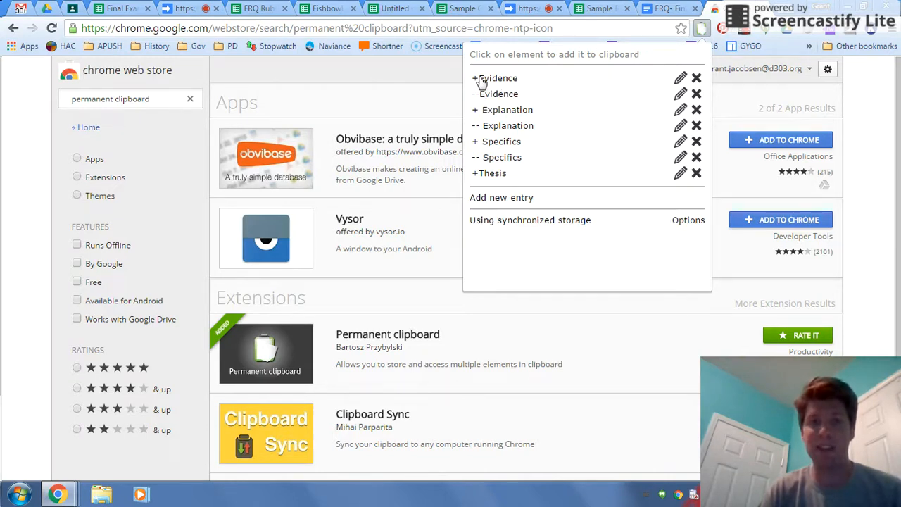
{"action": "mouse_move", "coordinate": [504, 99]}
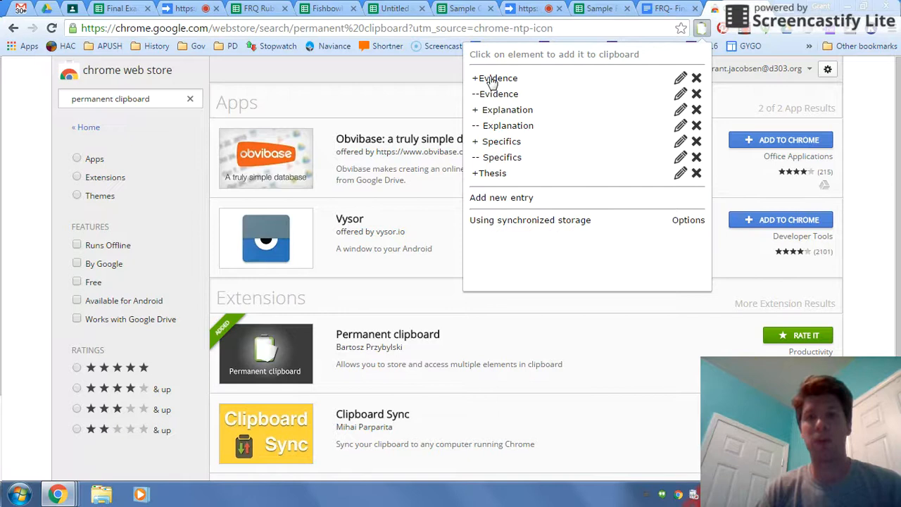
{"action": "mouse_move", "coordinate": [493, 82]}
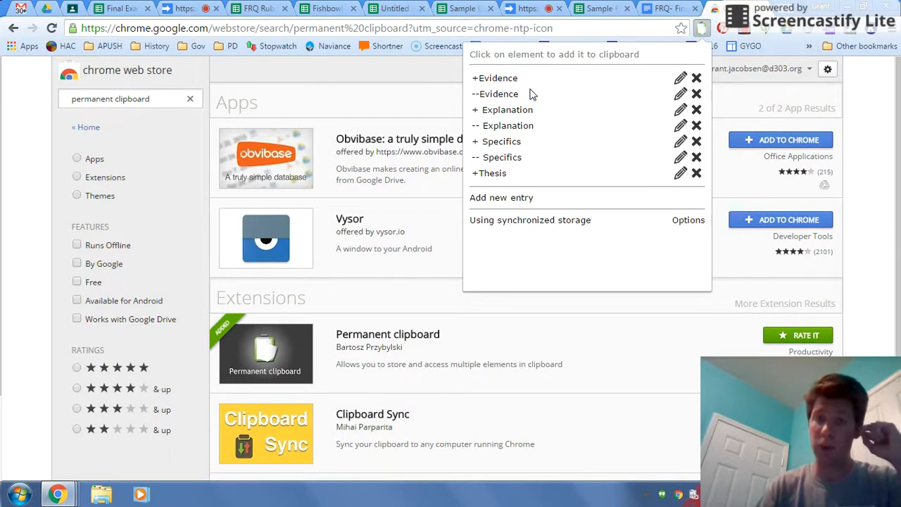
- In the FRQ Final Exam document, draft a comment on the essay's opening paragraph using the saved + Specifics text, then recheck the clipboard entries
{"action": "left_click", "coordinate": [665, 9]}
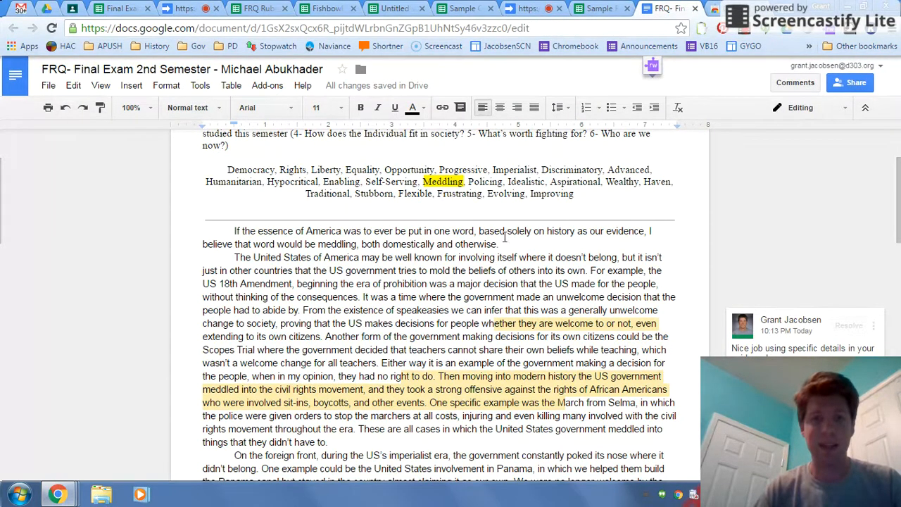
{"action": "left_click_drag", "start_coordinate": [499, 245], "coordinate": [232, 231]}
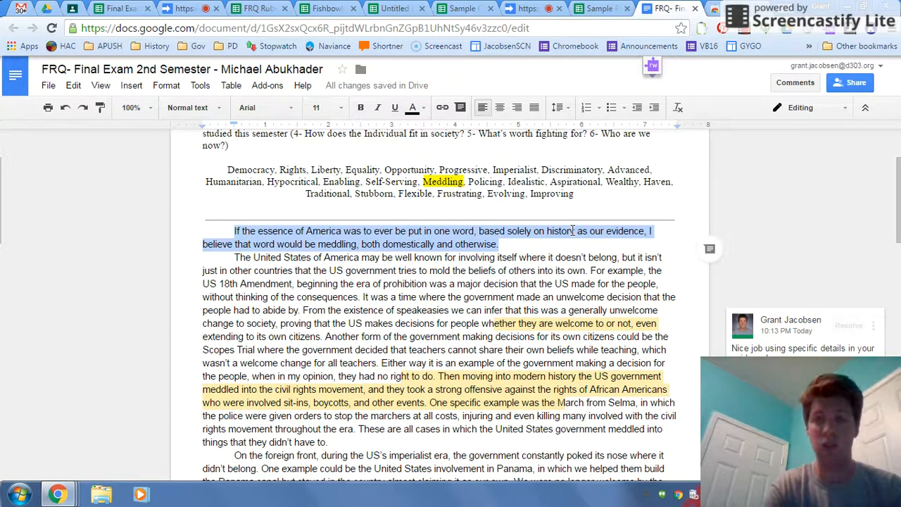
{"action": "key", "text": "ctrl+alt+m"}
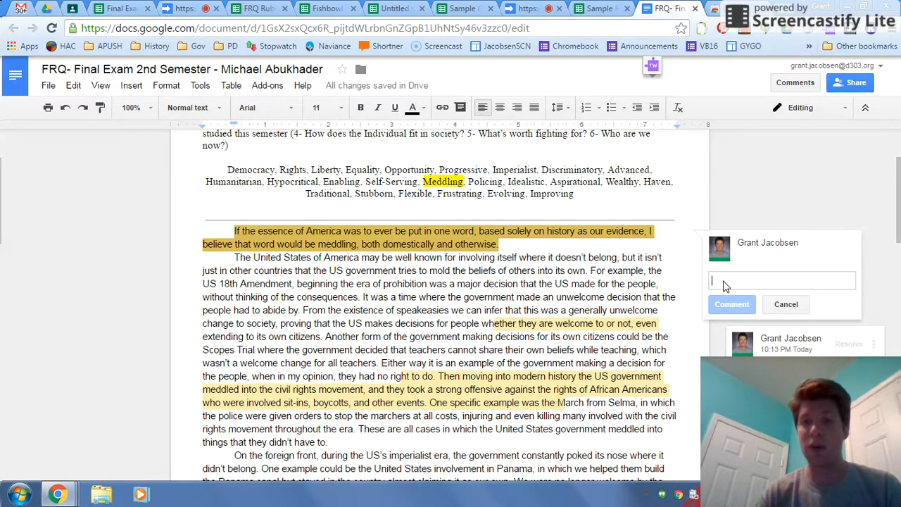
{"action": "right_click", "coordinate": [725, 285]}
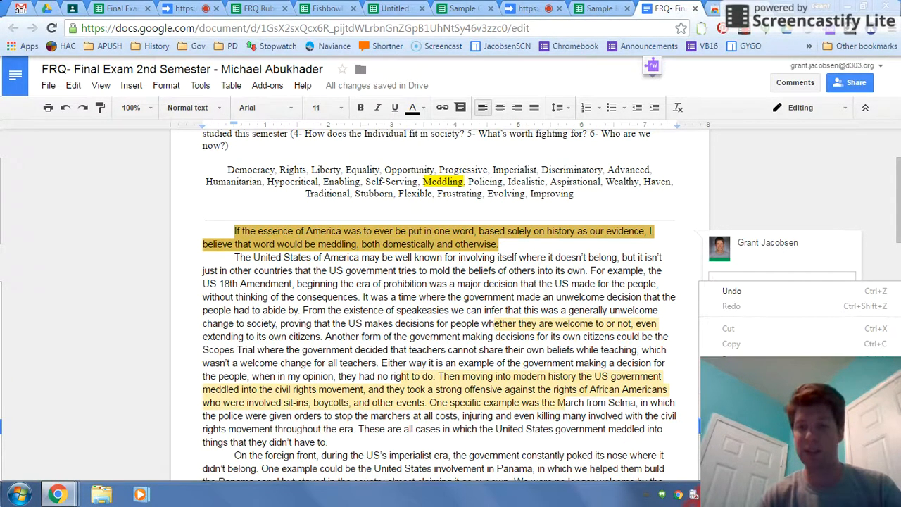
{"action": "mouse_move", "coordinate": [732, 380]}
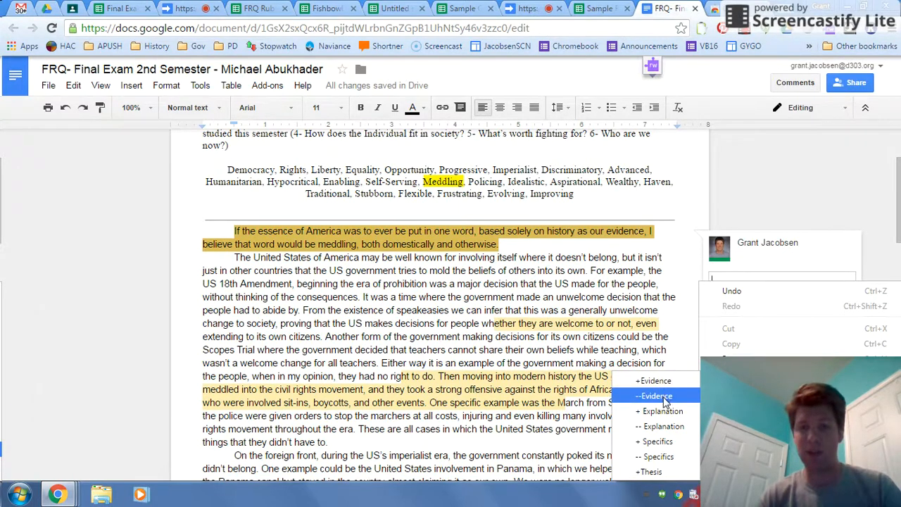
{"action": "left_click", "coordinate": [664, 445]}
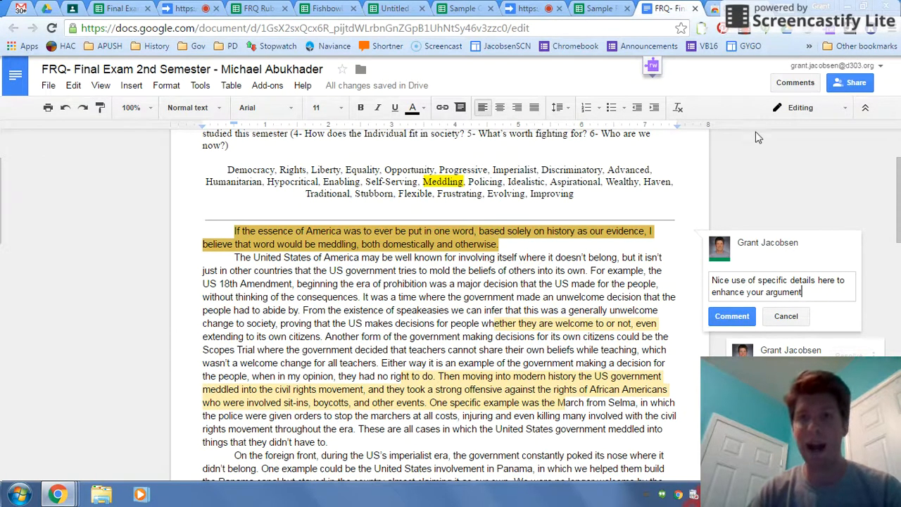
{"action": "left_click", "coordinate": [702, 29]}
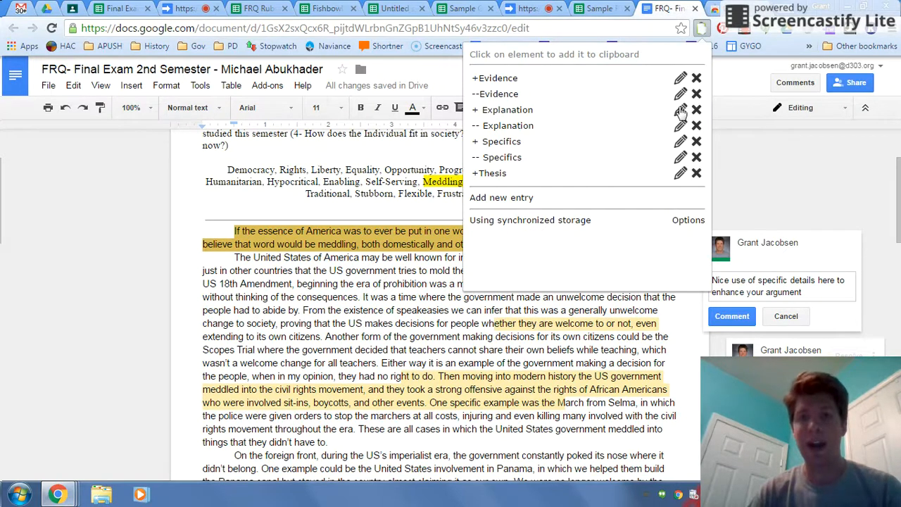
{"action": "left_click", "coordinate": [755, 199]}
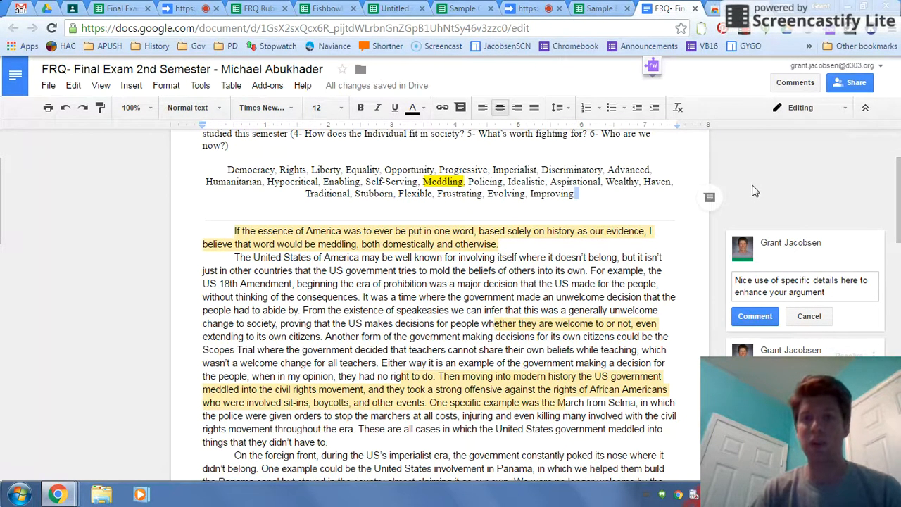